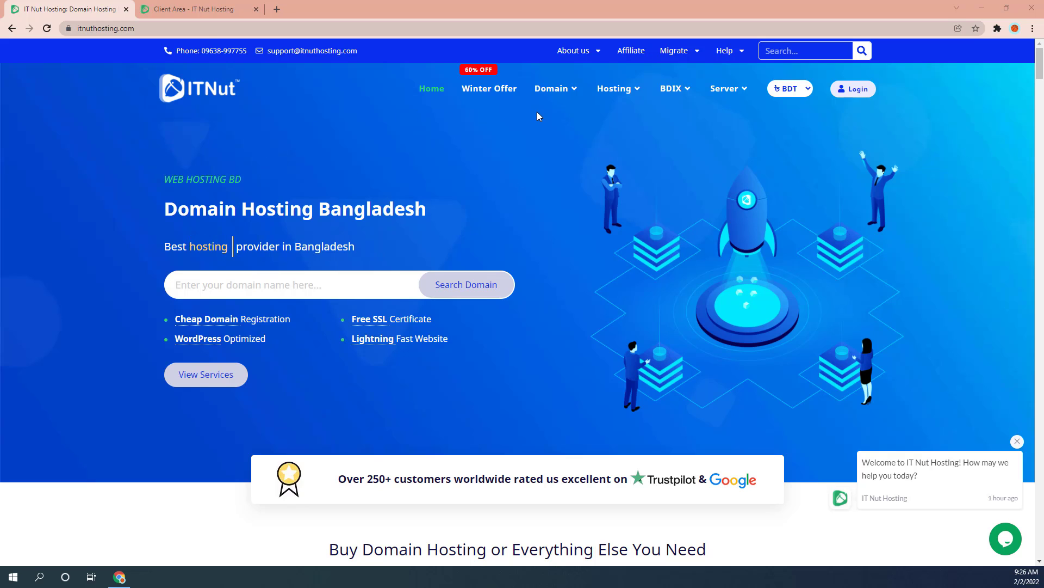
# - Open the Email History page in the IT Nut Hosting client area
pyautogui.click(194, 9)
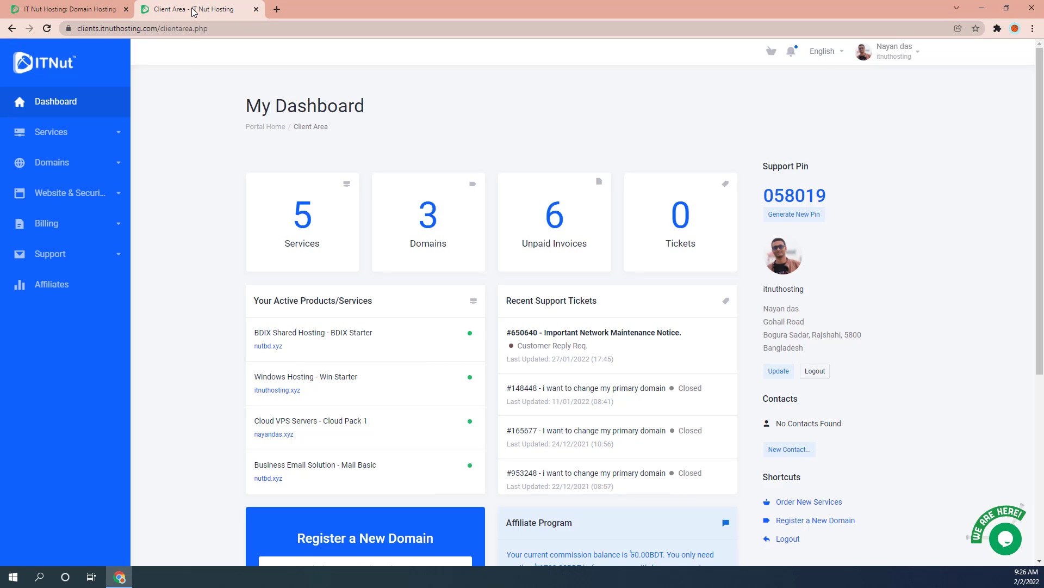
pyautogui.click(902, 58)
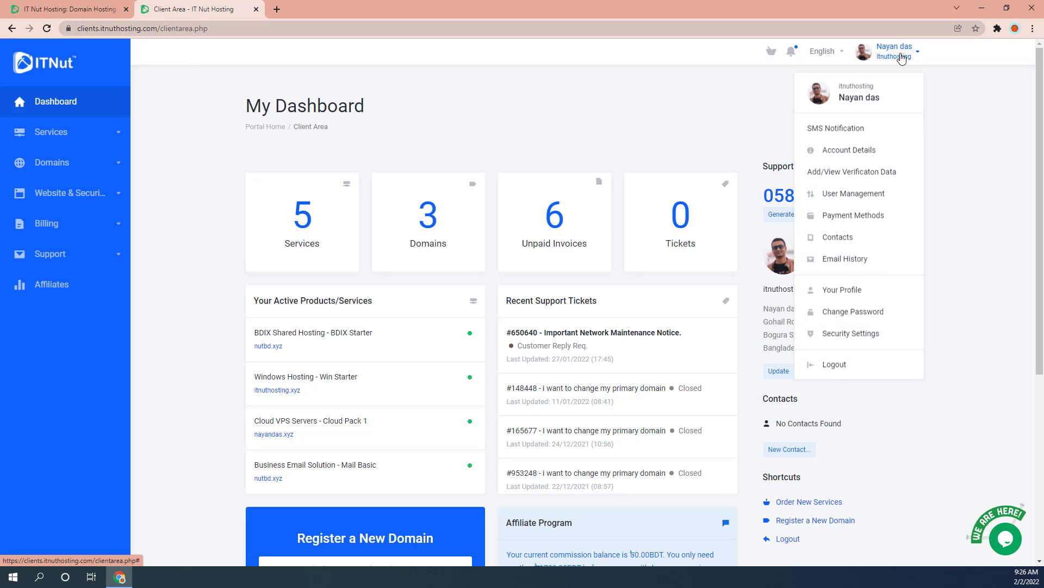
pyautogui.click(836, 262)
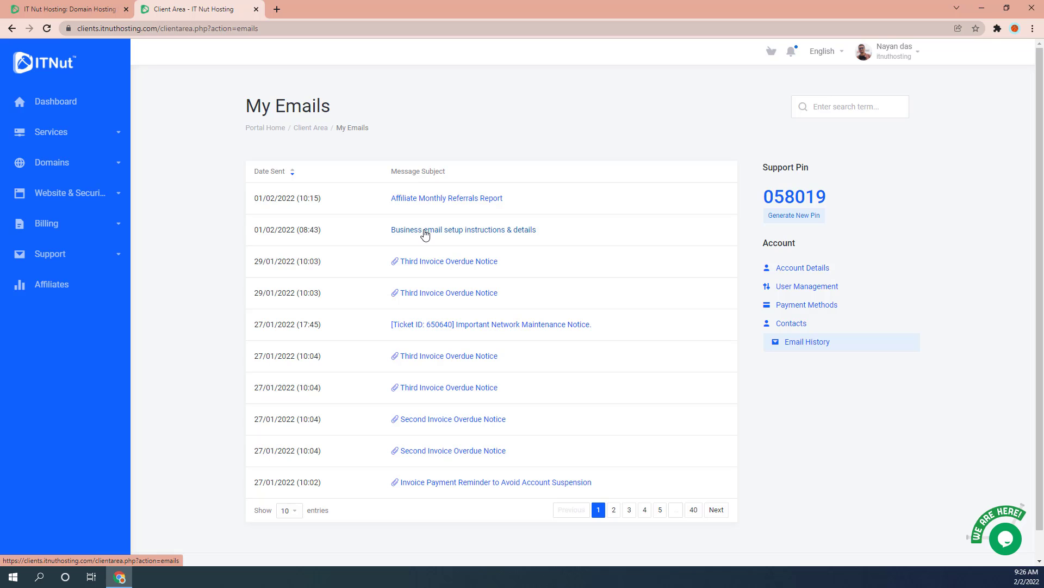
# - Open the business email setup instructions and view the IMAP, SMTP and POP3 server rows
pyautogui.click(445, 231)
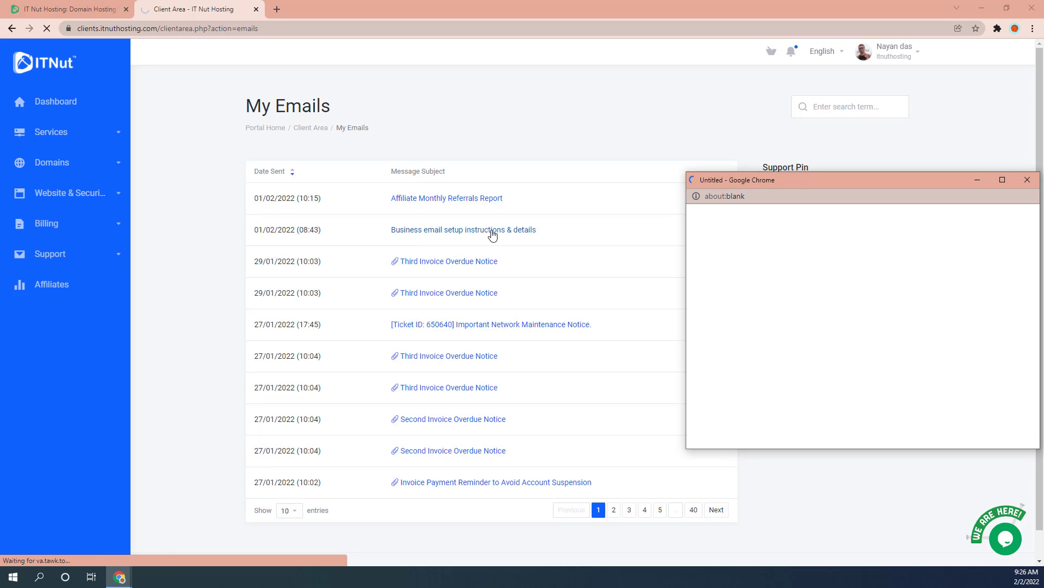
pyautogui.scroll(-1, 901, 323)
pyautogui.scroll(-8, 901, 323)
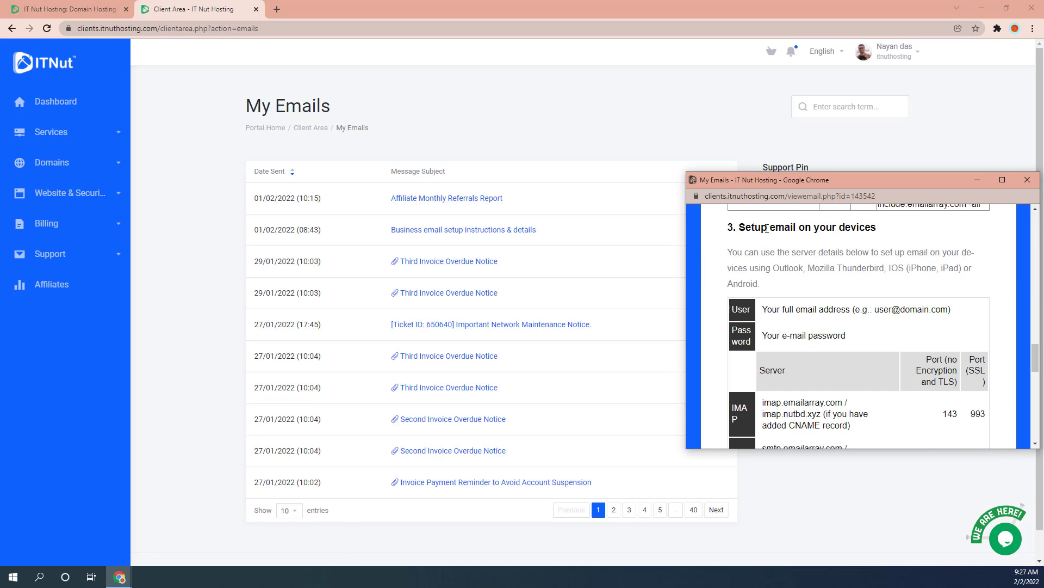
pyautogui.scroll(-2, 907, 330)
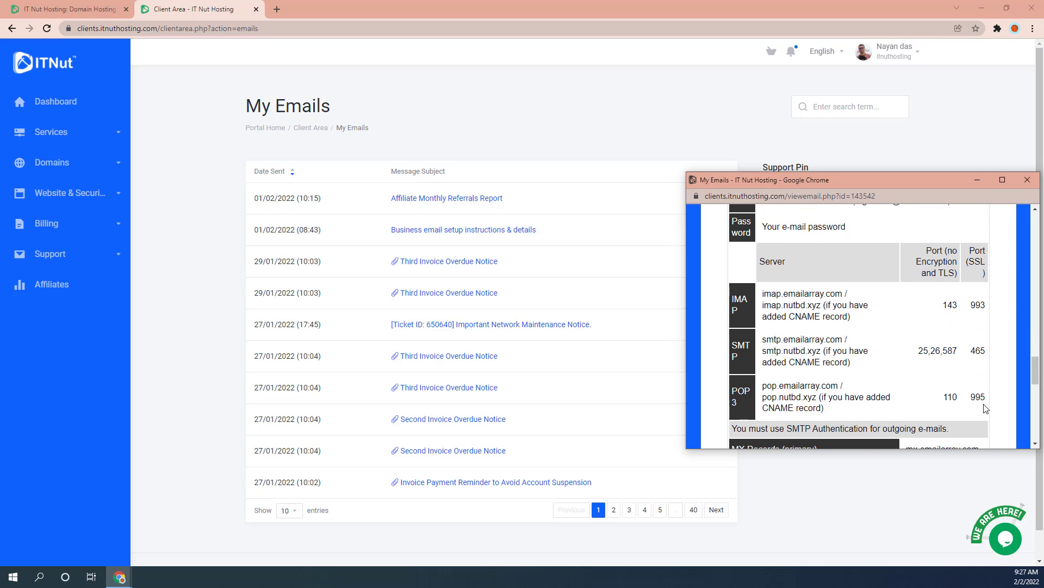
pyautogui.moveTo(825, 408); pyautogui.dragTo(763, 294)
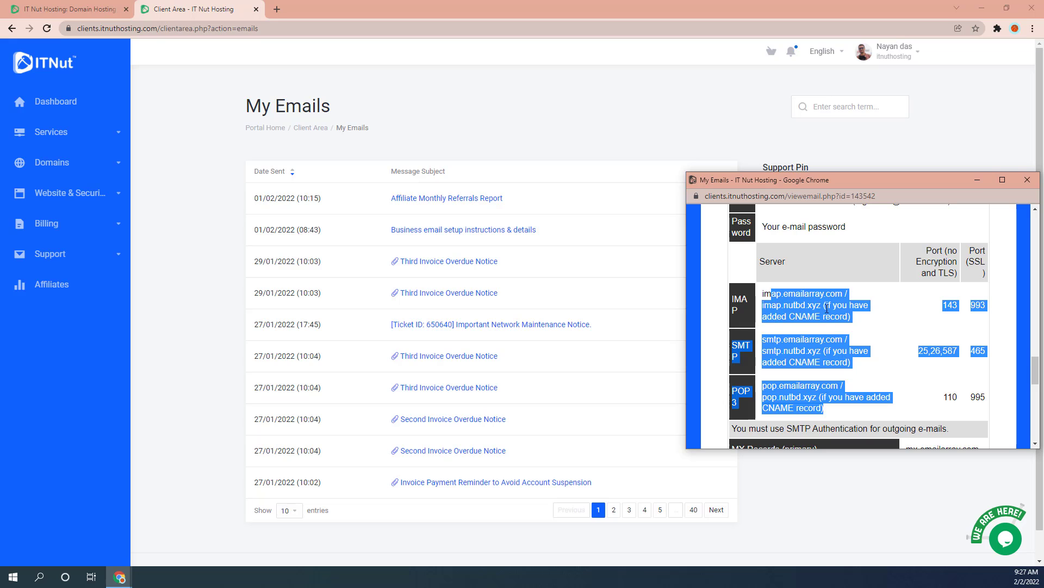
pyautogui.click(864, 319)
pyautogui.click(39, 577)
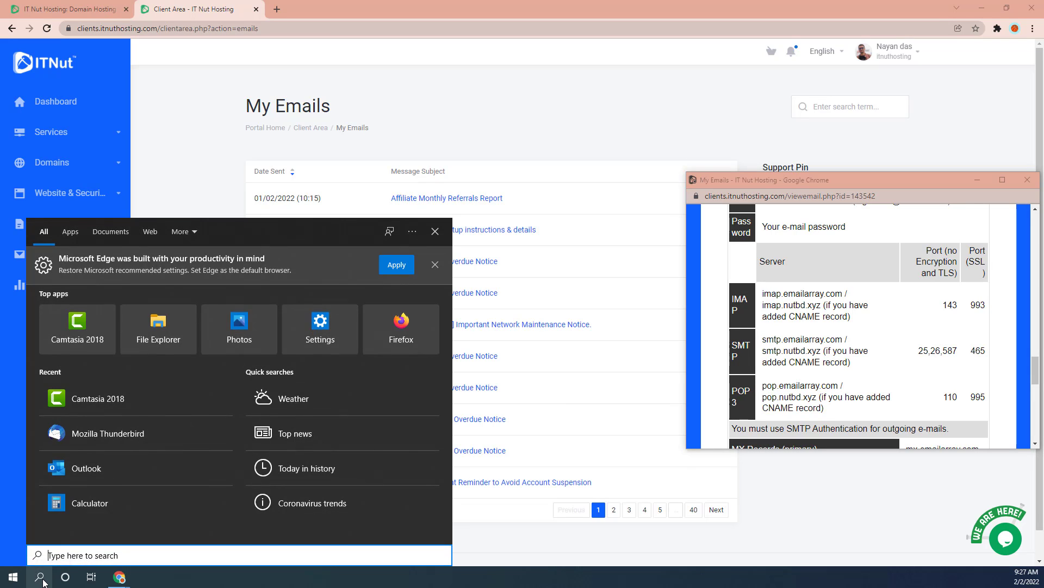
# - Launch Mozilla Thunderbird from Windows search and maximize its window
pyautogui.write('mo')
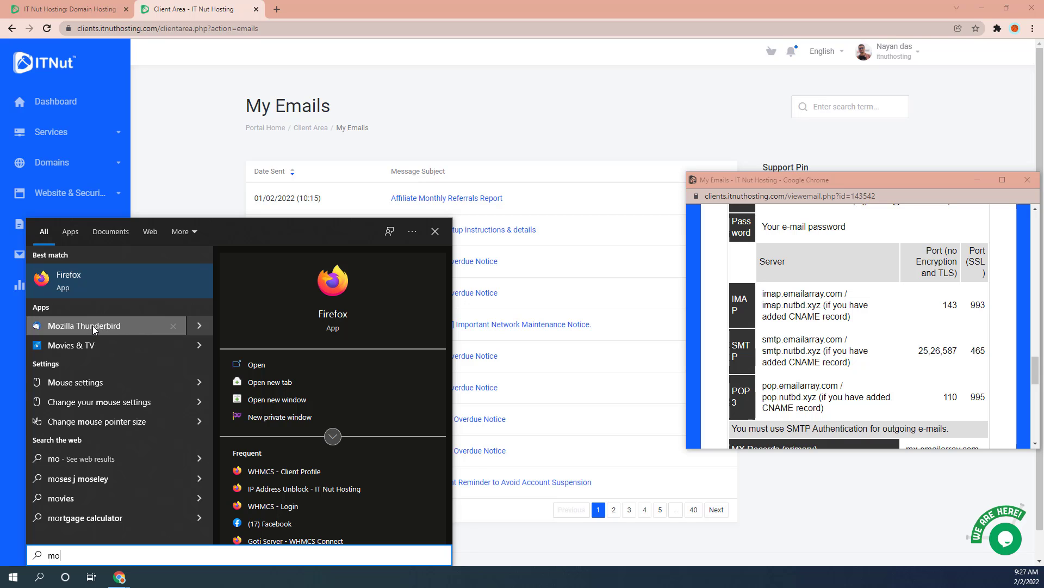
pyautogui.click(92, 325)
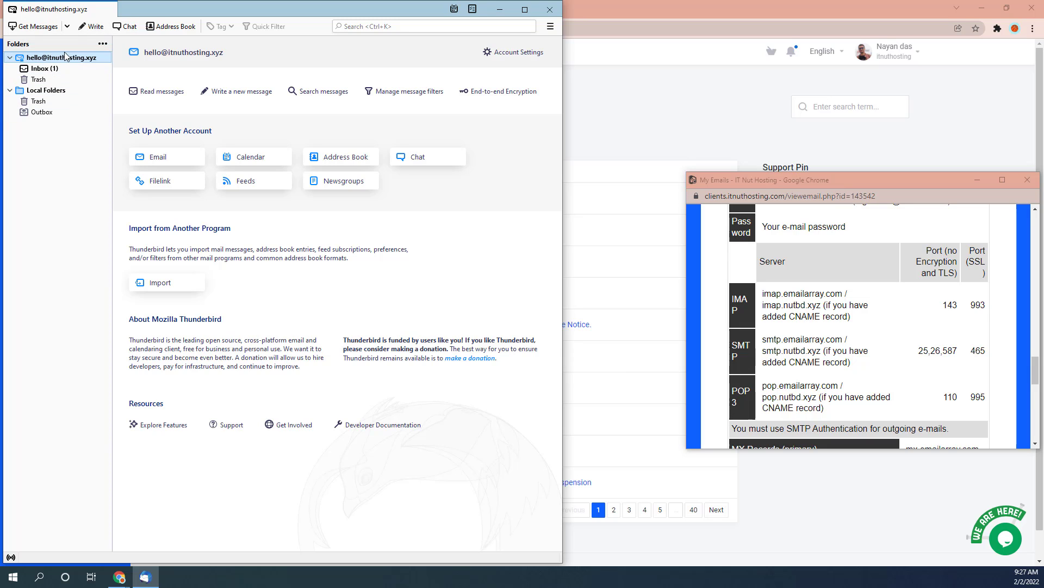
pyautogui.click(525, 9)
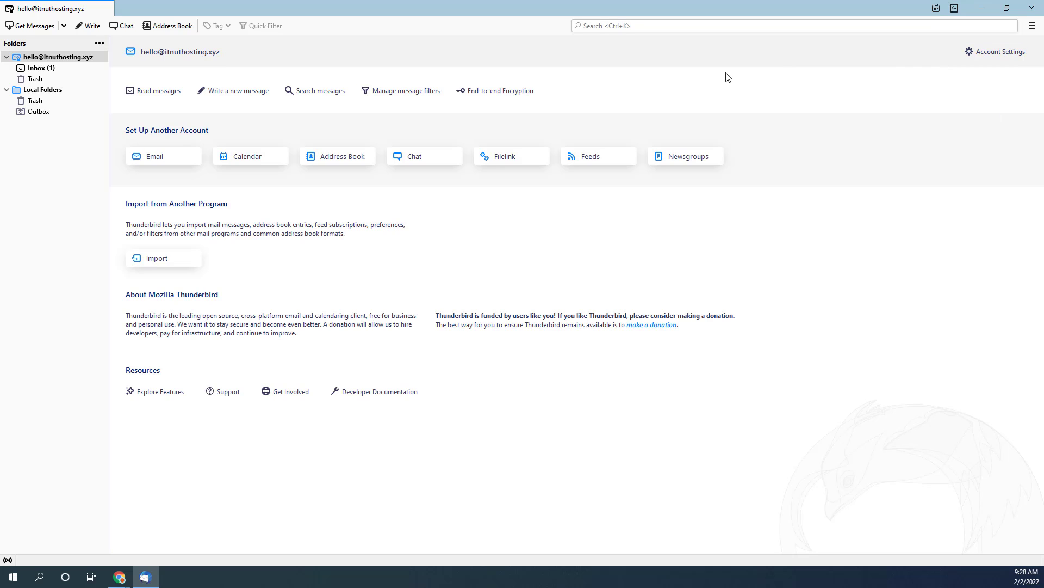
# - Start adding a new mail account from Account Settings > Account Actions
pyautogui.click(987, 55)
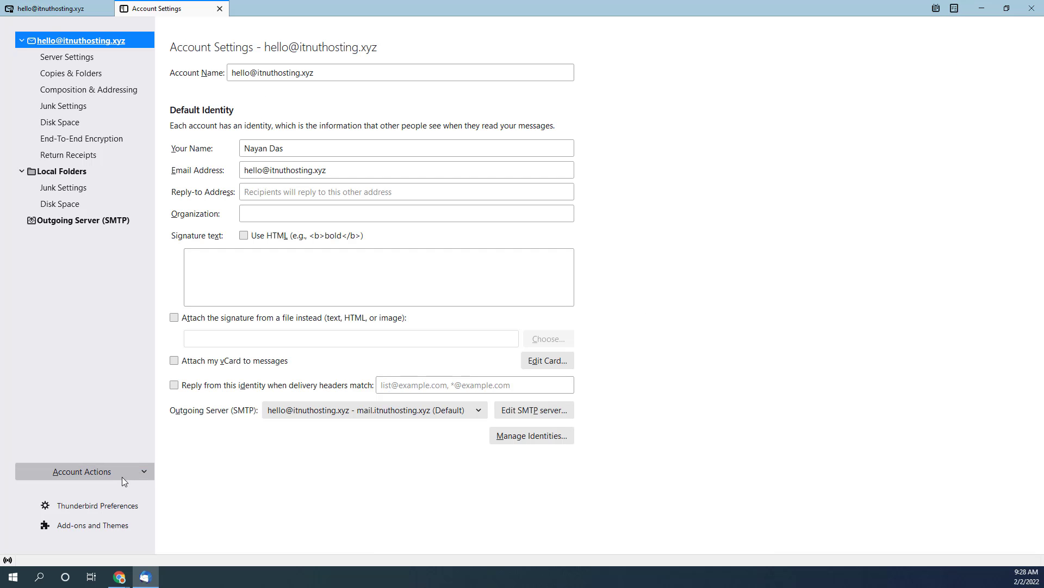
pyautogui.click(136, 475)
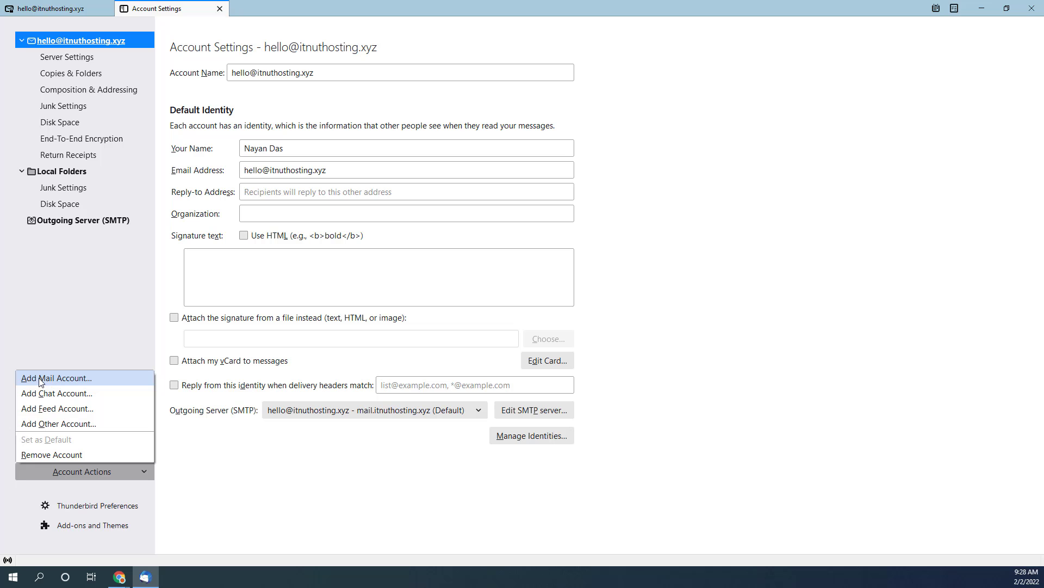
pyautogui.click(53, 380)
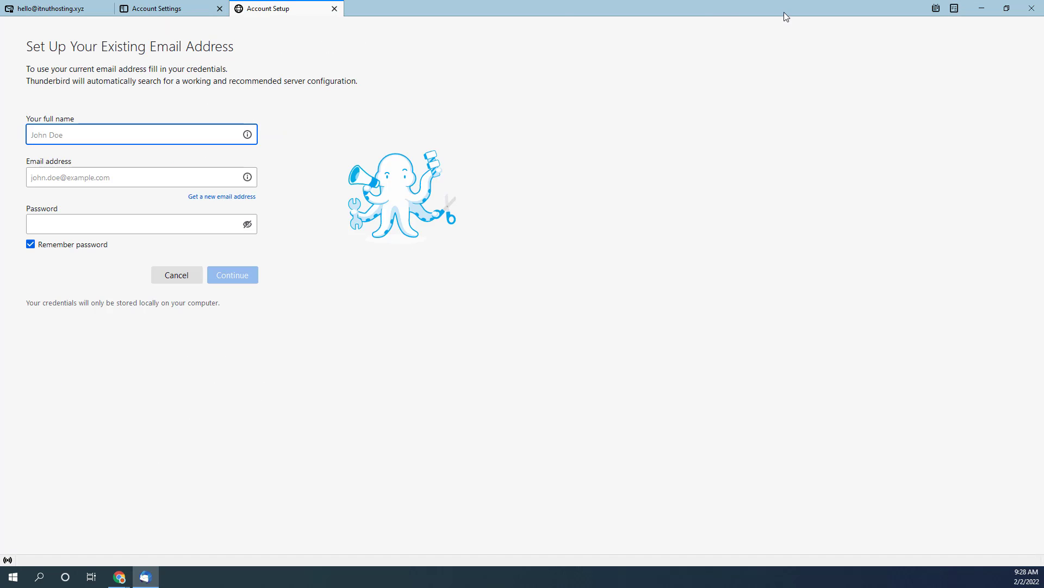
# - Snap Thunderbird to the left half with the server instructions page on the right
pyautogui.moveTo(786, 12); pyautogui.dragTo(577, 46)
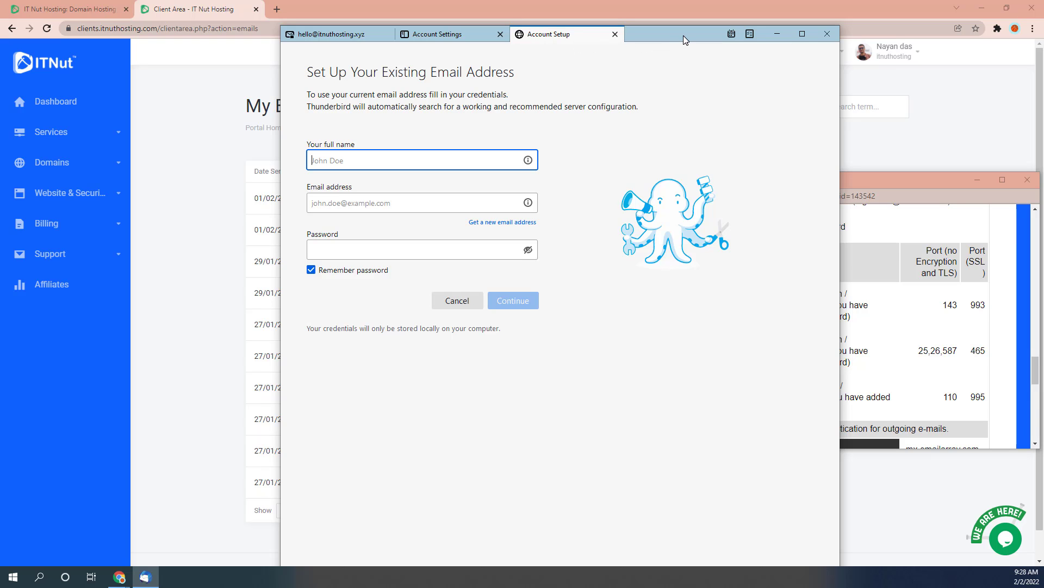
pyautogui.moveTo(684, 35); pyautogui.dragTo(1, 35)
pyautogui.click(796, 95)
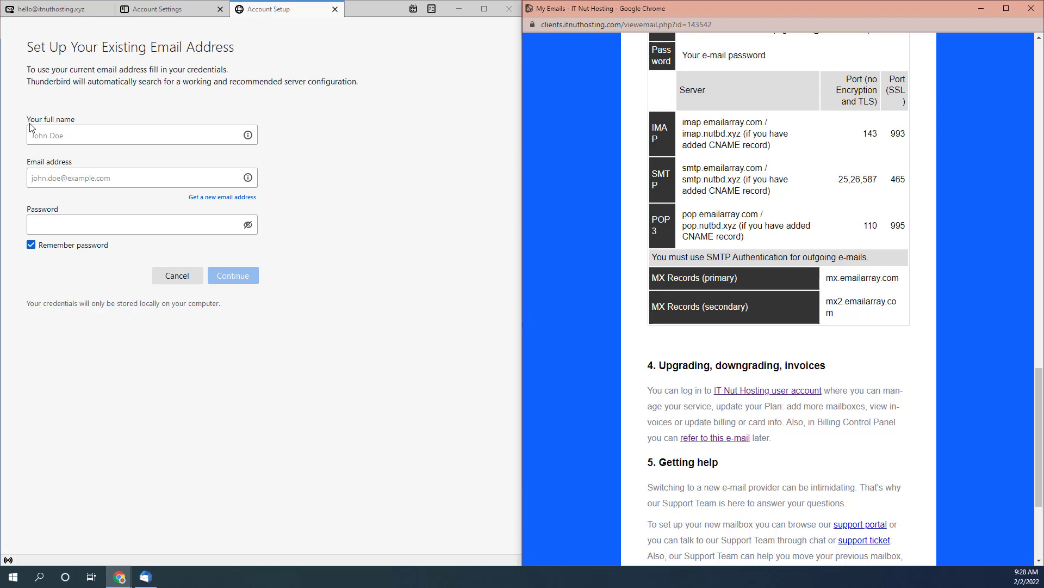
# - Enter the account holder's full name, paste the nutbd.xyz address and password, and continue
pyautogui.click(53, 134)
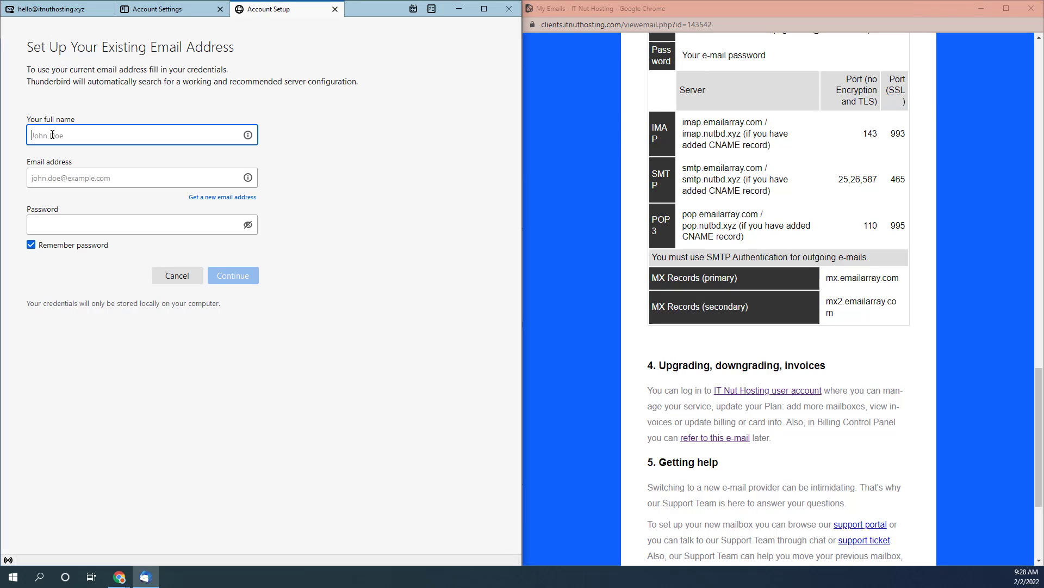
pyautogui.click(96, 178)
pyautogui.hotkey('ctrl', 'v')
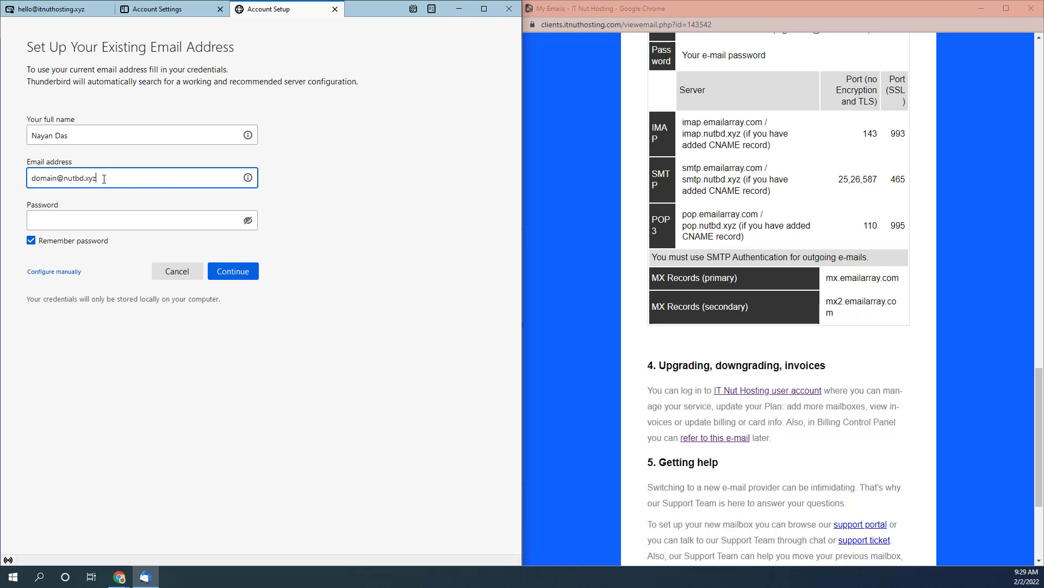
pyautogui.click(53, 220)
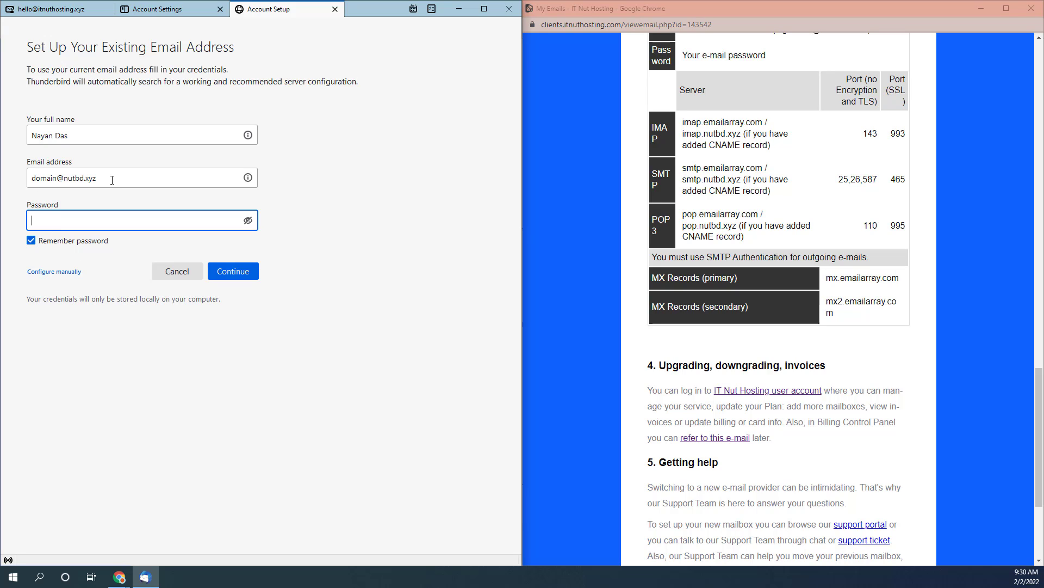
pyautogui.hotkey('ctrl', 'v')
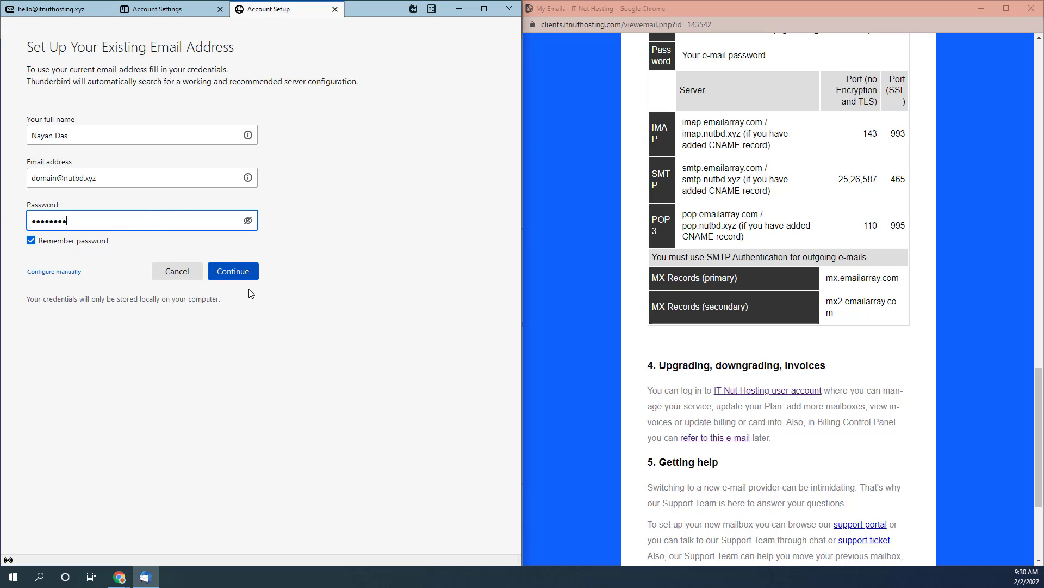
pyautogui.click(240, 275)
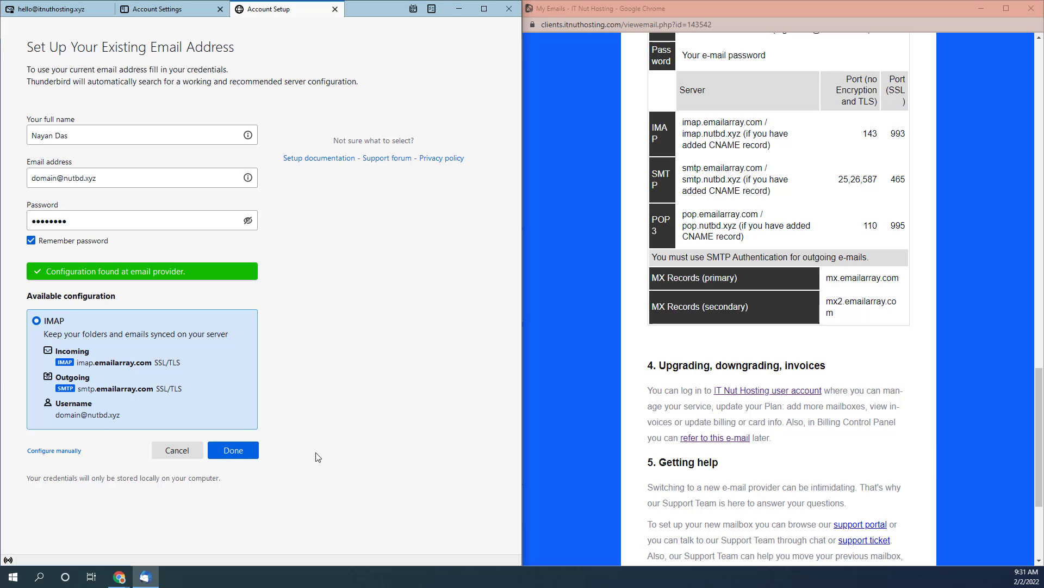
# - Accept the IMAP configuration, finish setup, and view the new nutbd.xyz account's Inbox
pyautogui.click(231, 455)
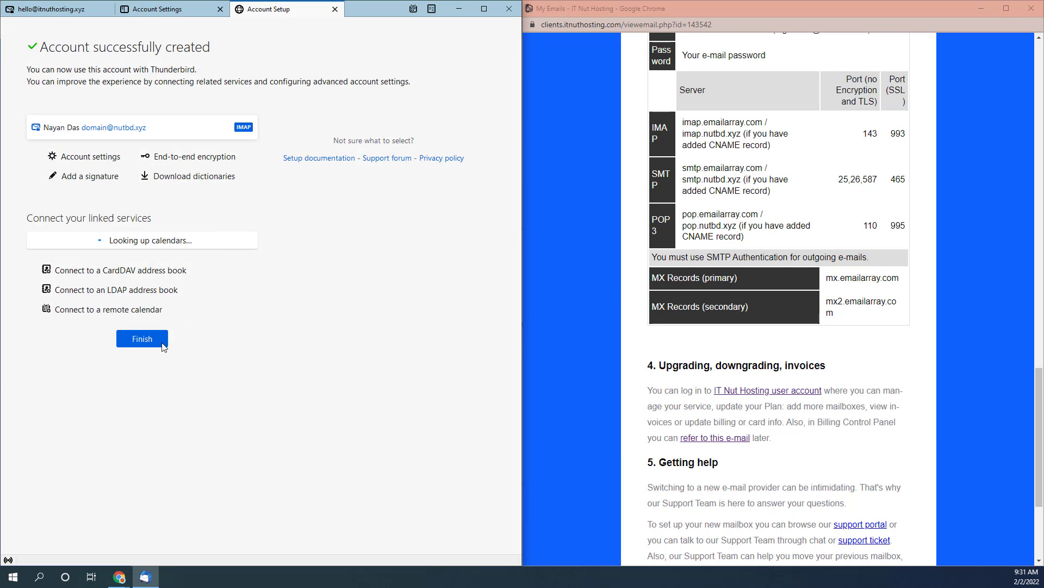
pyautogui.click(136, 342)
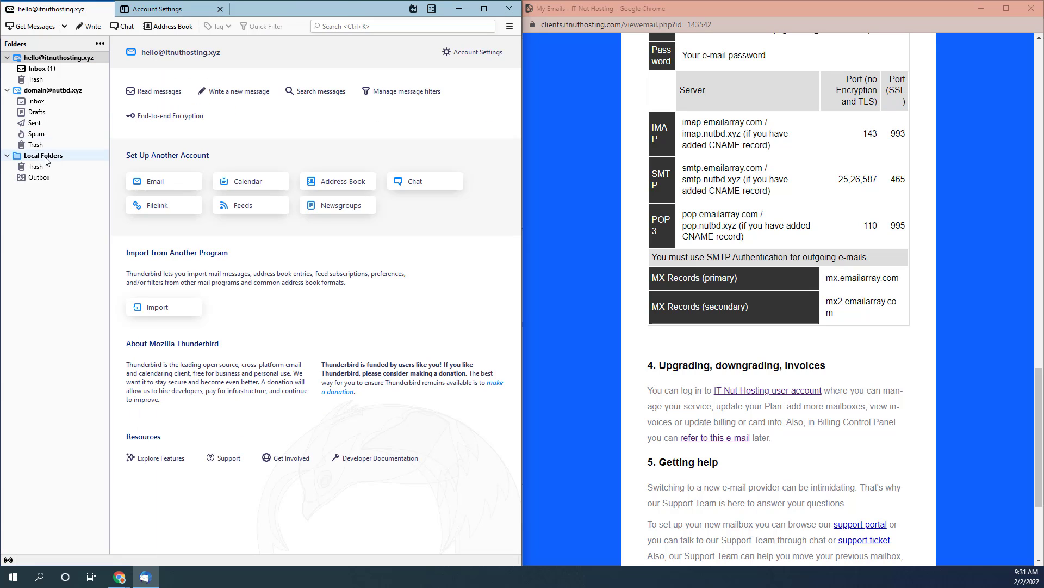
pyautogui.click(50, 93)
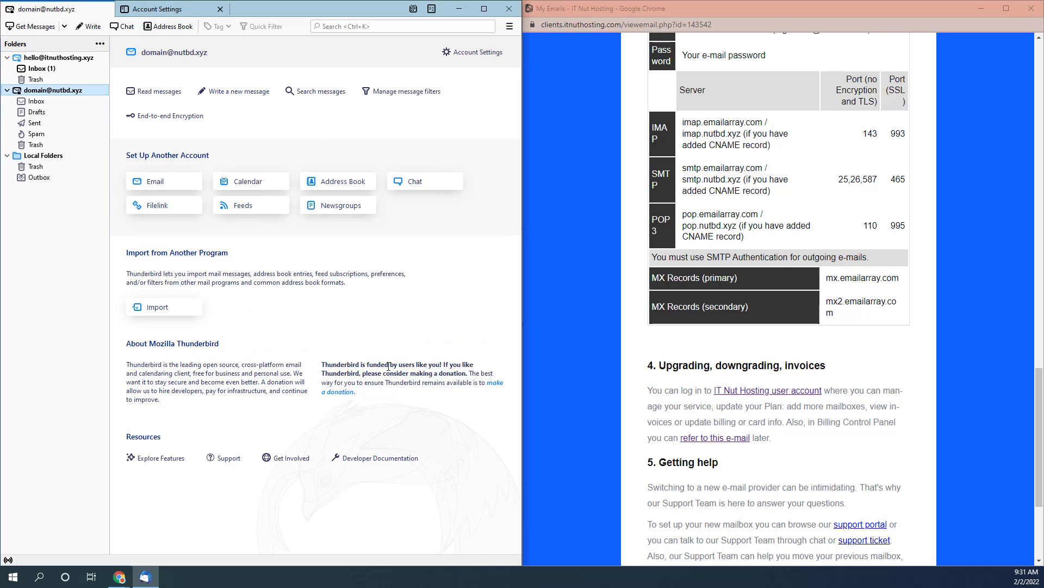
pyautogui.click(44, 101)
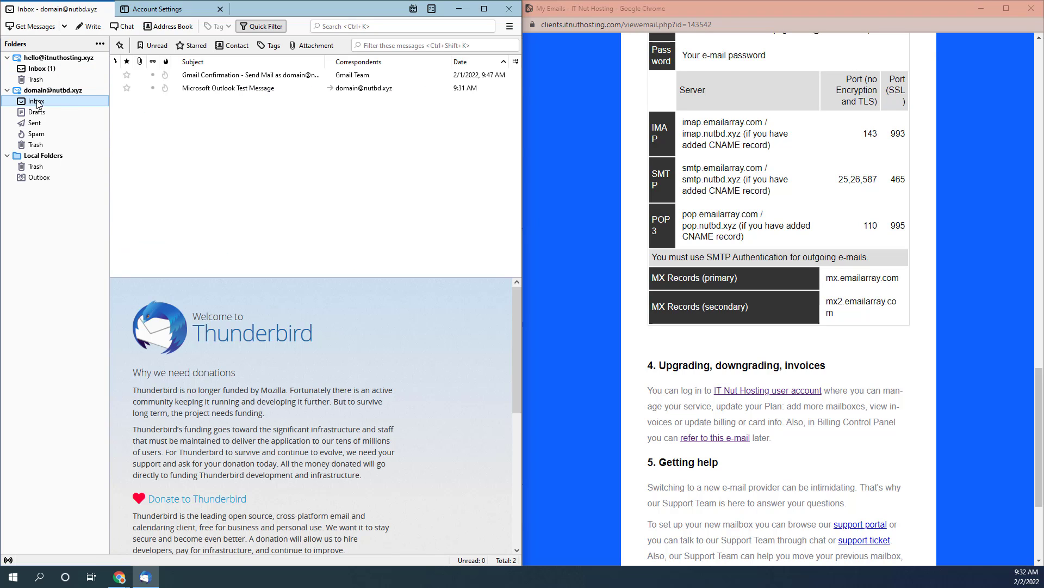
pyautogui.click(254, 91)
pyautogui.press('super+Up')
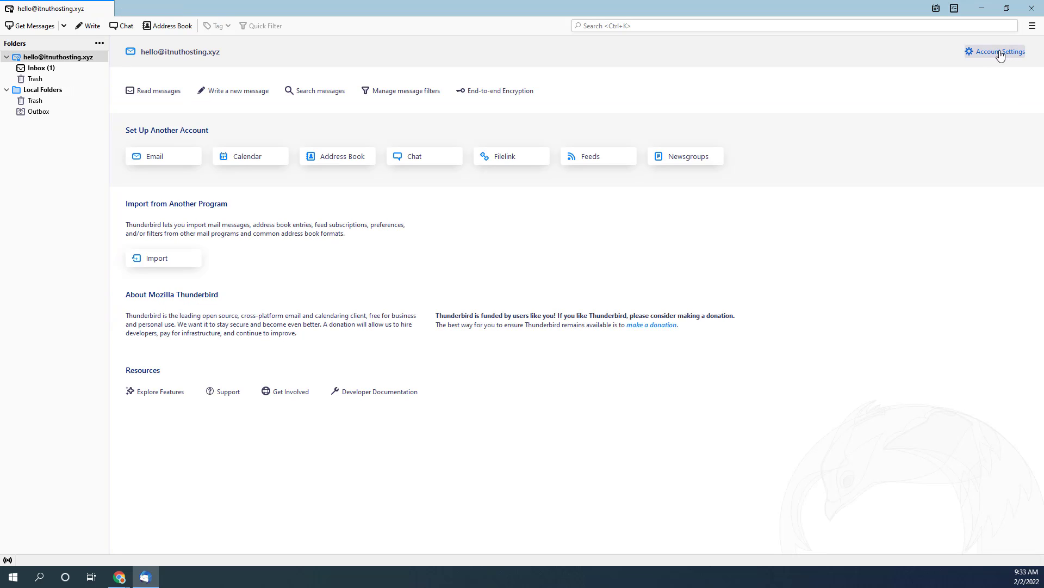
# - Start adding another mail account via Account Settings > Account Actions
pyautogui.click(989, 53)
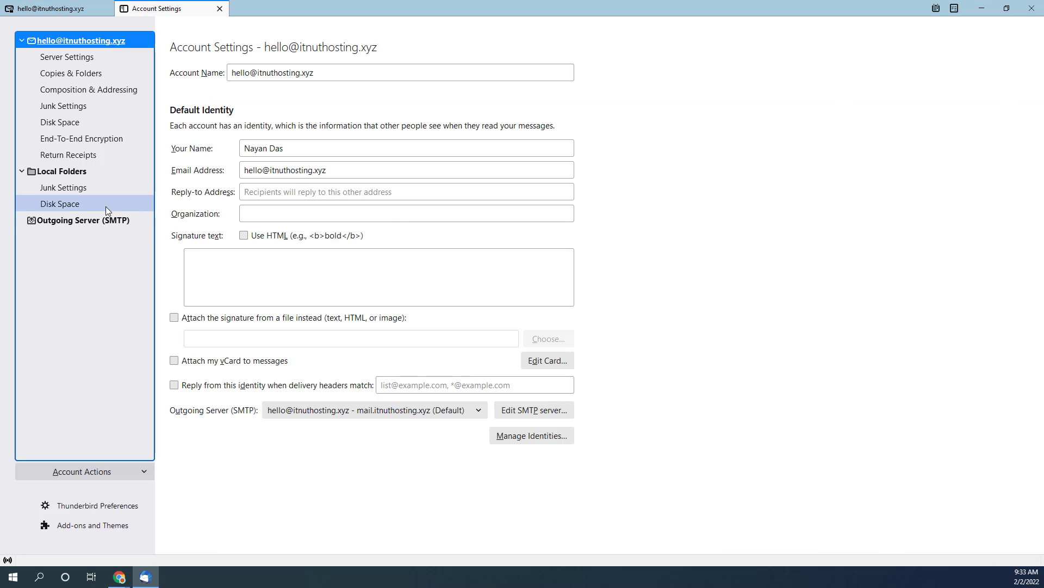
pyautogui.click(137, 474)
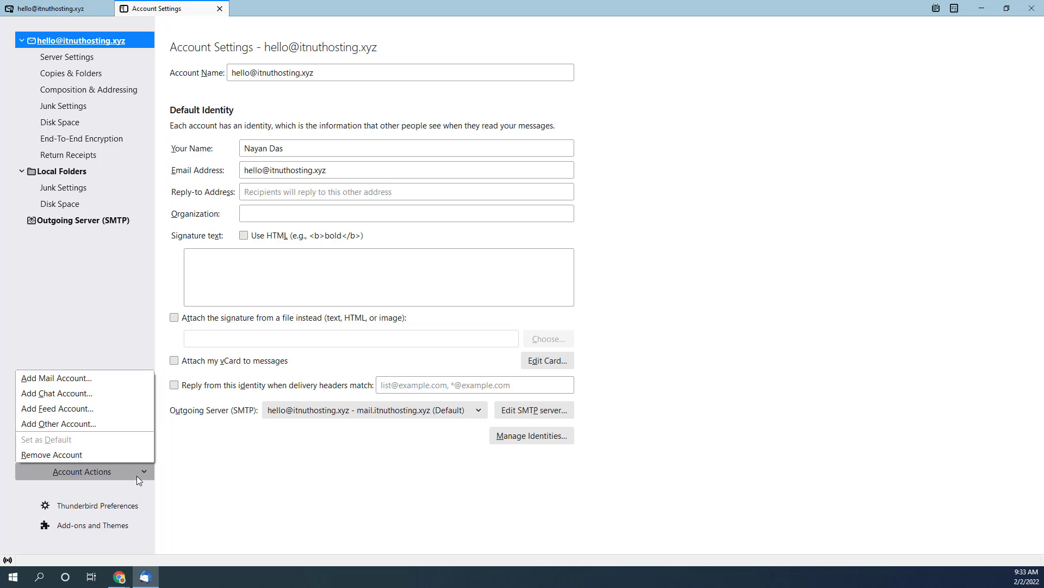
pyautogui.click(37, 377)
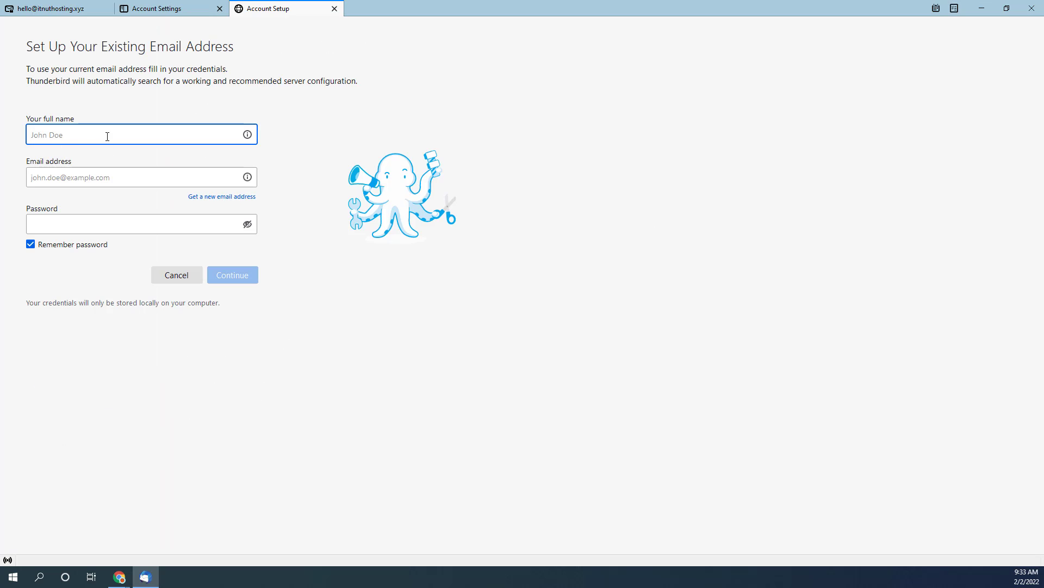
# - Fill in the full name, nutbd.xyz address and password, then look up the configuration
pyautogui.click(103, 176)
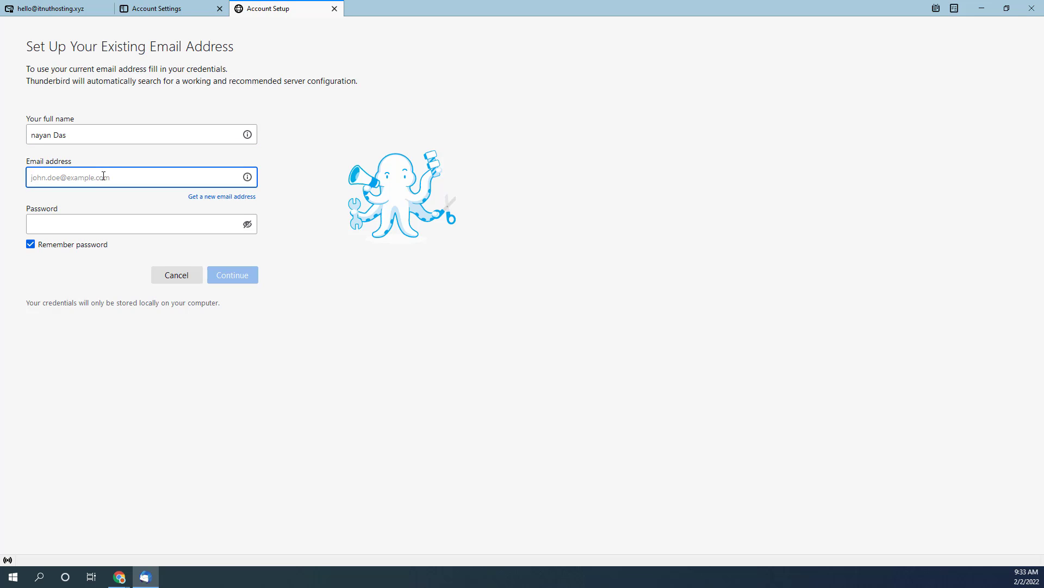
pyautogui.hotkey('ctrl', 'v')
pyautogui.click(71, 221)
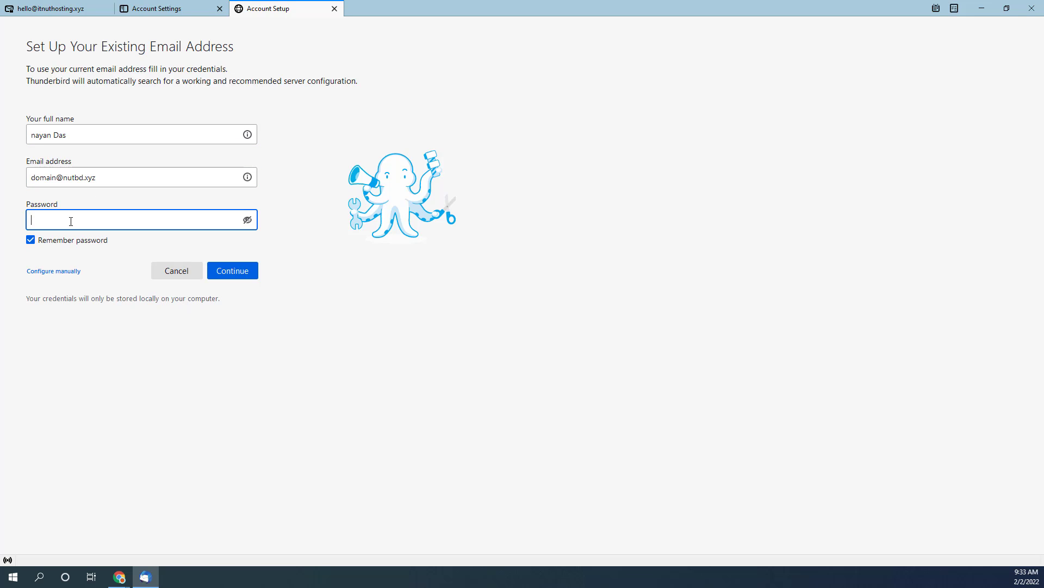
pyautogui.press('super+v')
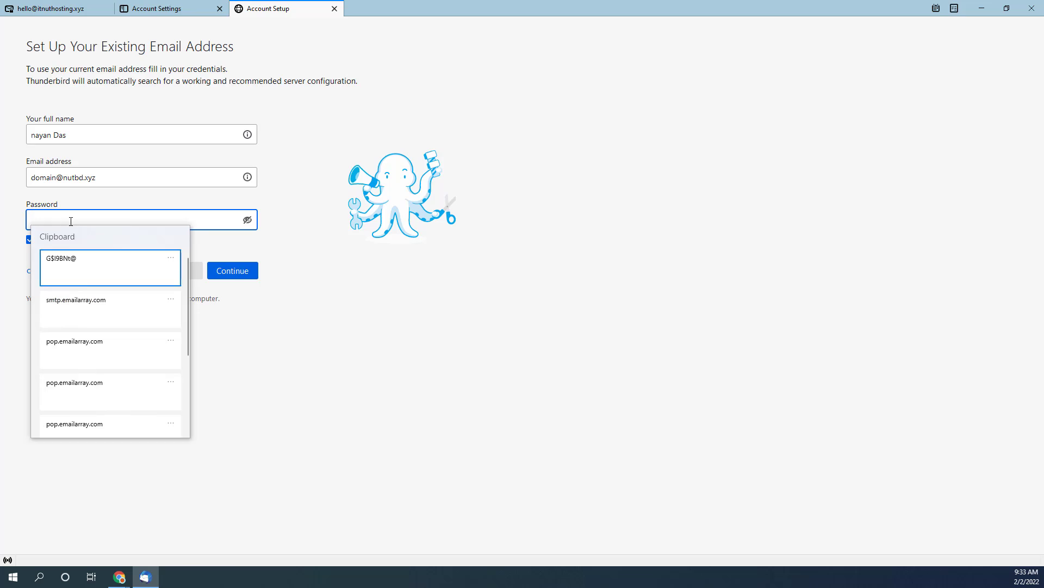
pyautogui.click(109, 263)
pyautogui.click(229, 272)
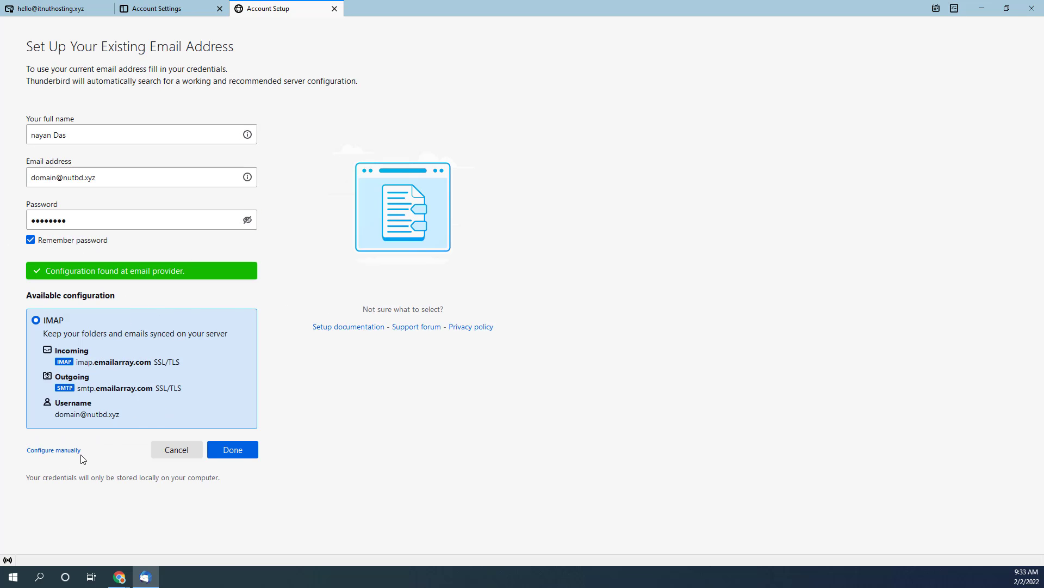
# - Switch to manual configuration with Thunderbird snapped beside the server table
pyautogui.click(47, 451)
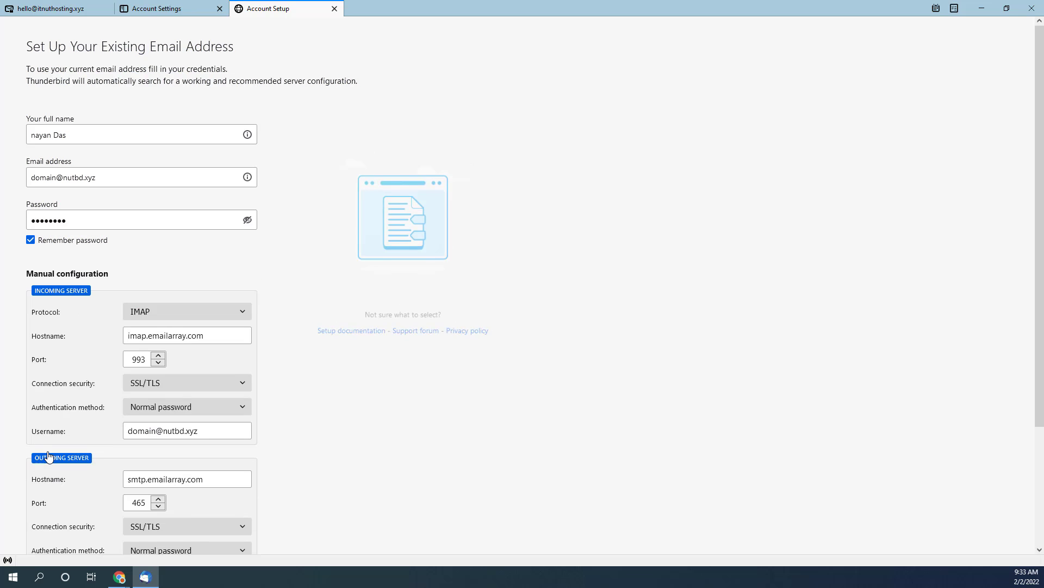
pyautogui.scroll(-3, 211, 403)
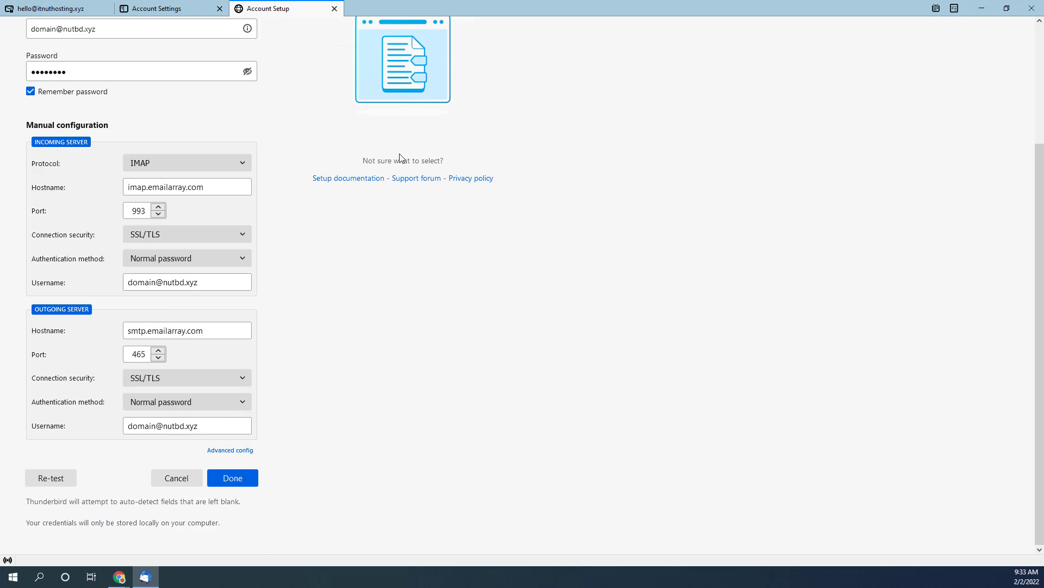
pyautogui.press('super+Left')
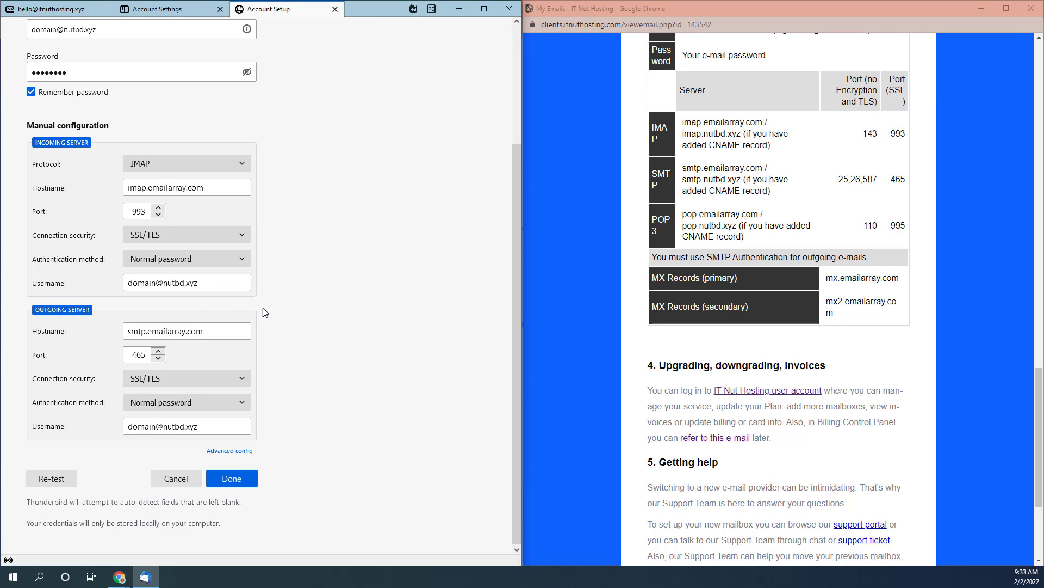
pyautogui.click(242, 165)
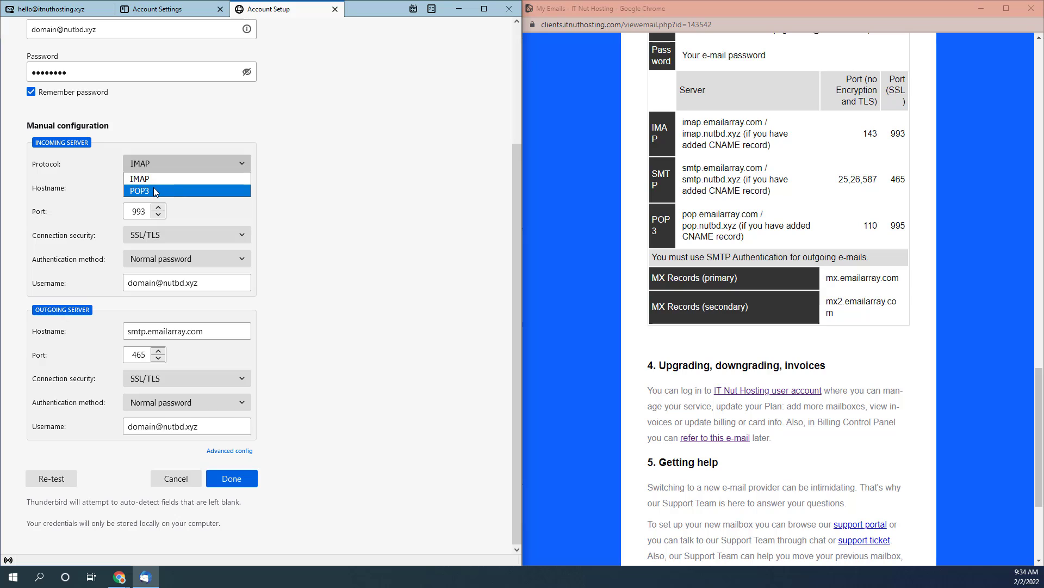
# - Set the incoming server to POP3 with hostname pop.emailarray.com copied from the provider page
pyautogui.click(156, 192)
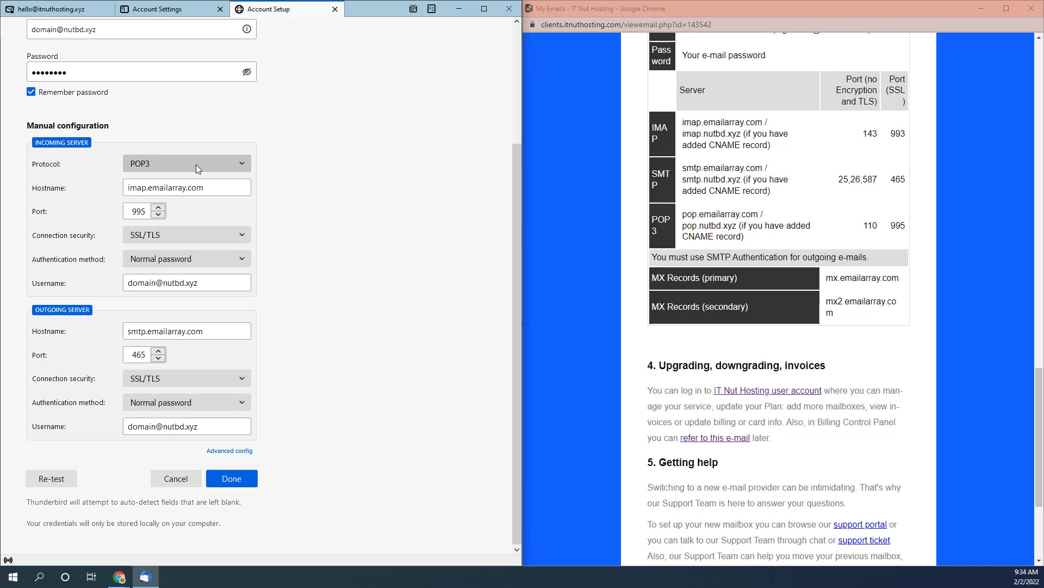
pyautogui.moveTo(204, 187); pyautogui.dragTo(124, 188)
pyautogui.press('BackSpace')
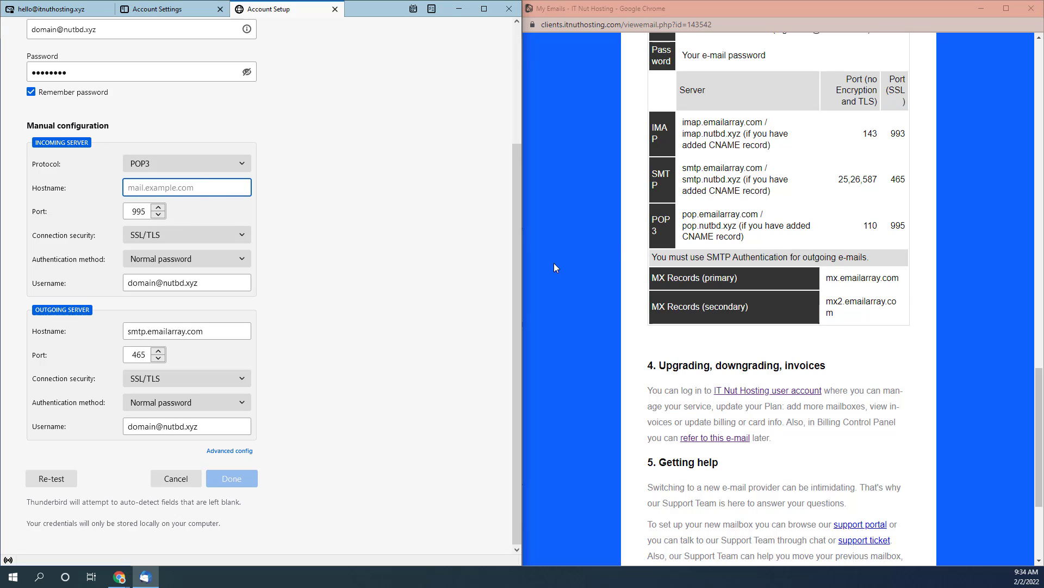
pyautogui.moveTo(684, 214); pyautogui.dragTo(757, 217)
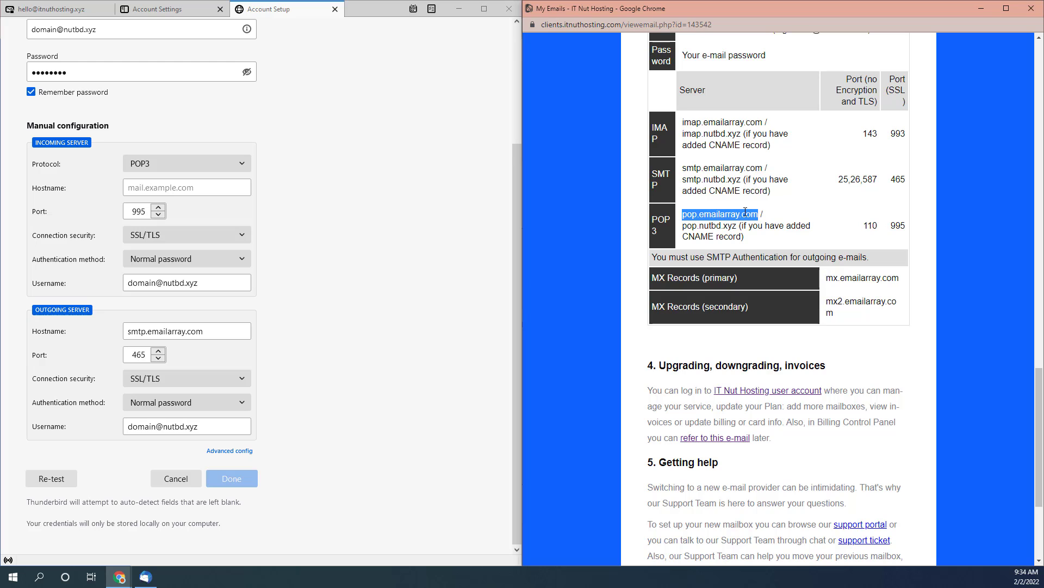
pyautogui.hotkey('ctrl', '+')
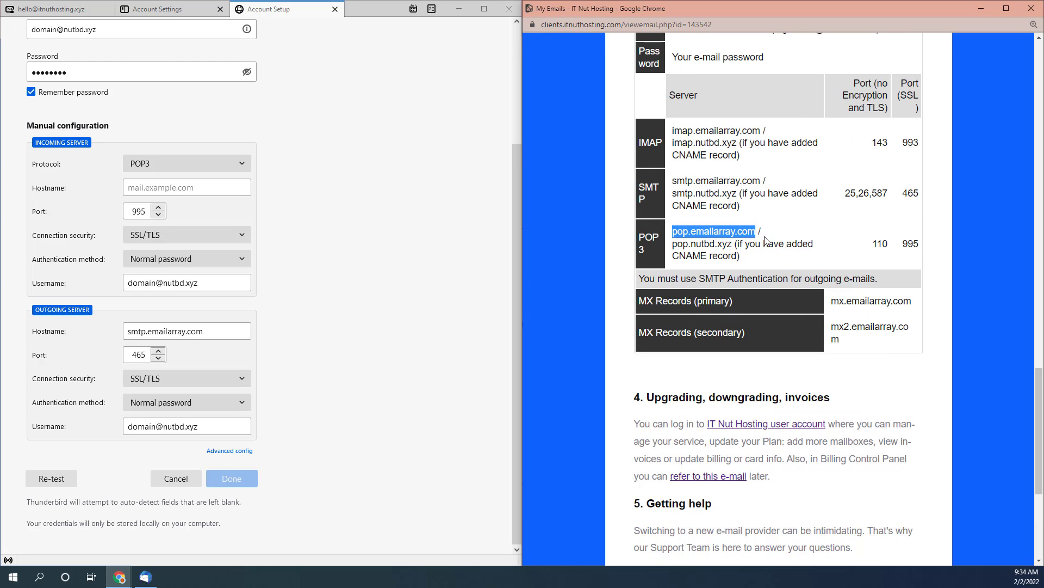
pyautogui.moveTo(763, 235); pyautogui.dragTo(673, 232)
pyautogui.hotkey('ctrl', 'c')
pyautogui.hotkey('alt', 'Tab')
pyautogui.hotkey('ctrl', 'v')
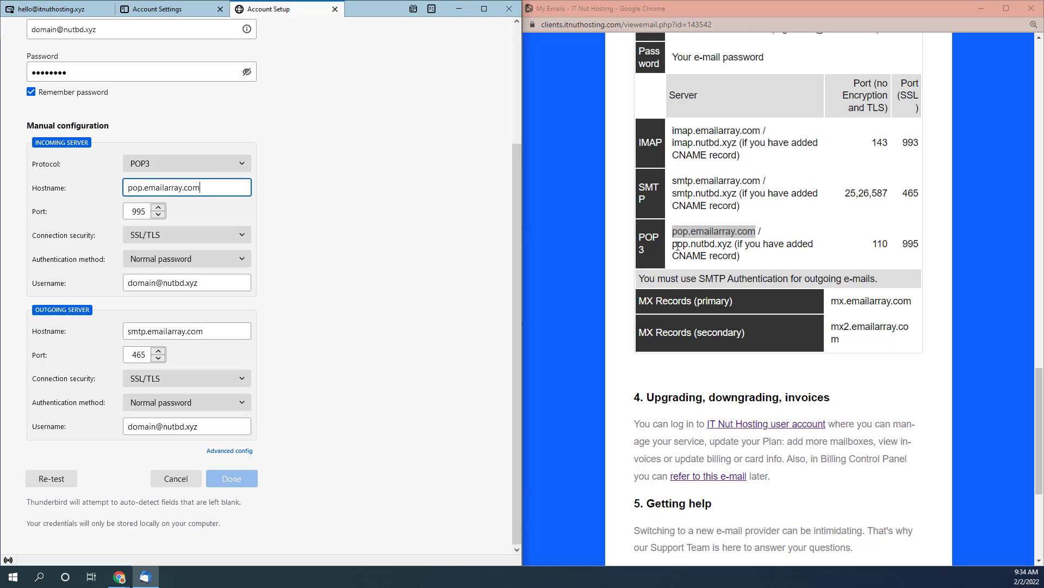
pyautogui.moveTo(673, 245); pyautogui.dragTo(732, 246)
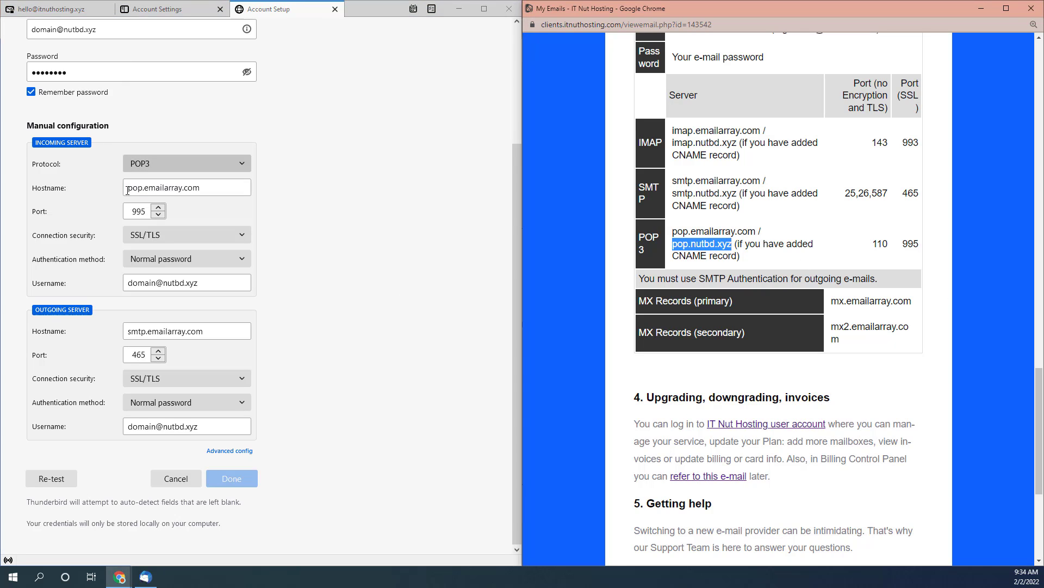
pyautogui.click(148, 212)
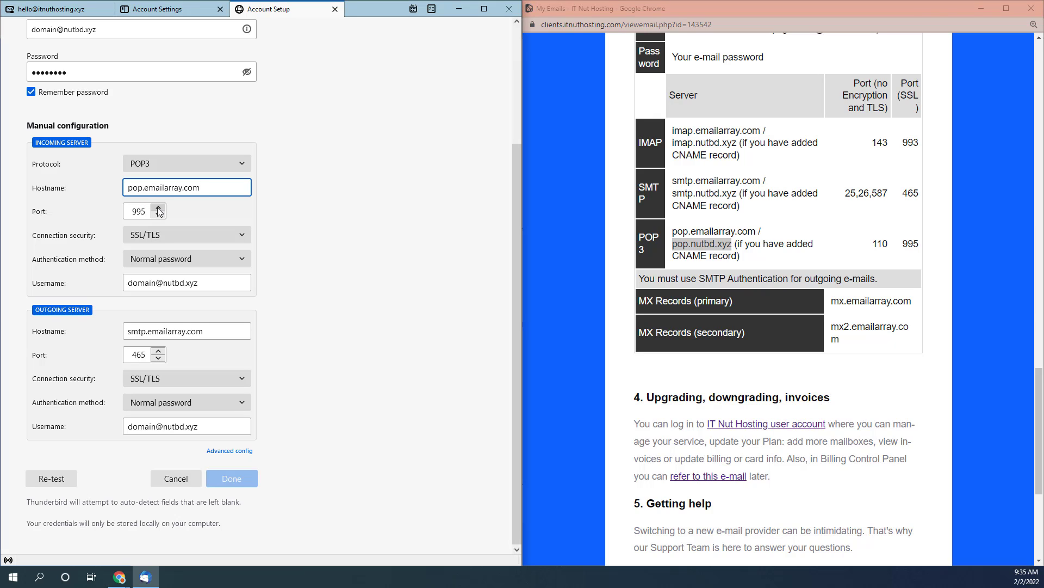
pyautogui.doubleClick(905, 244)
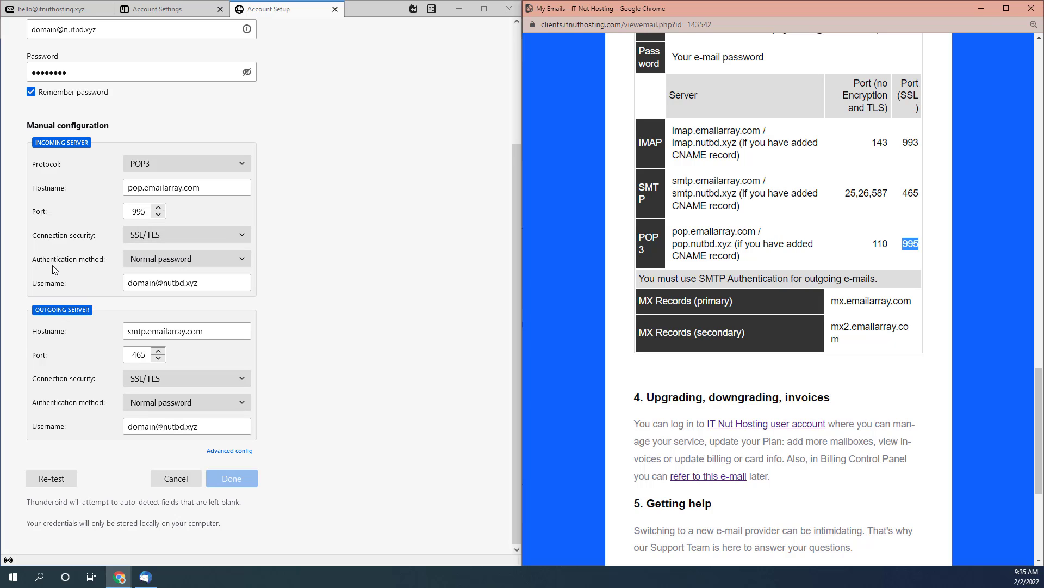
pyautogui.click(238, 261)
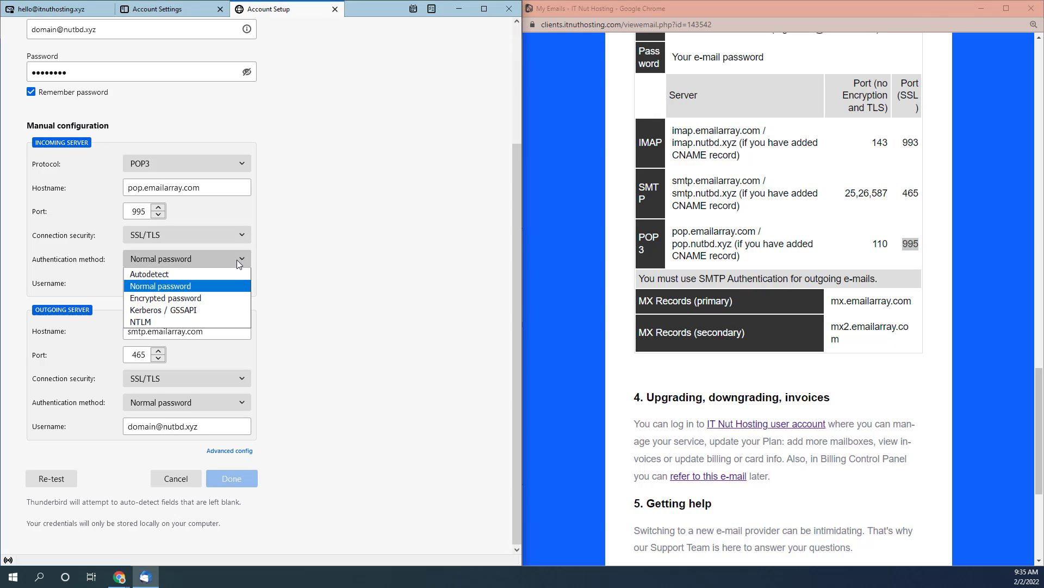
pyautogui.click(236, 260)
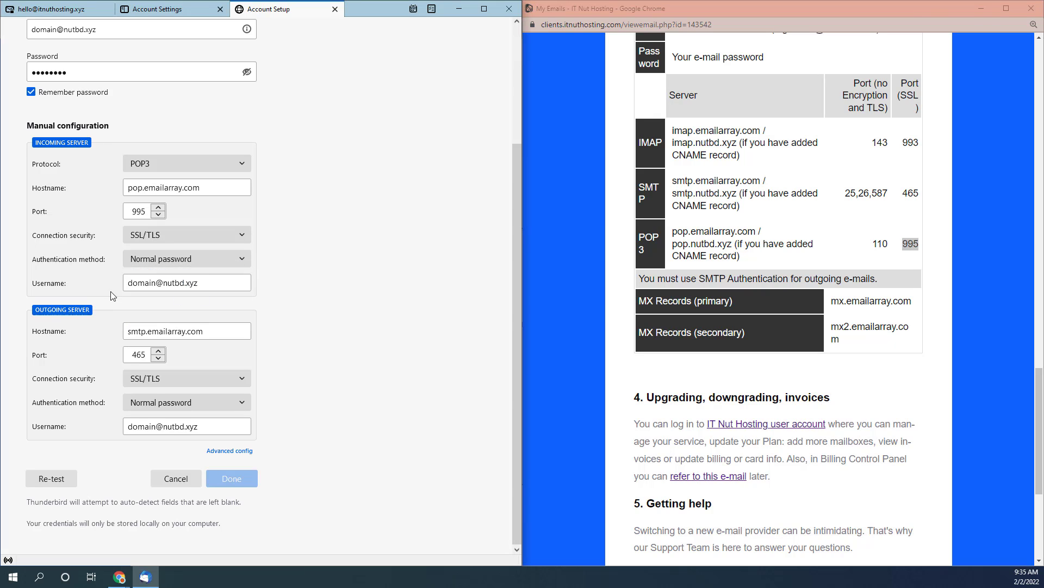
pyautogui.click(207, 284)
pyautogui.tripleClick(213, 282)
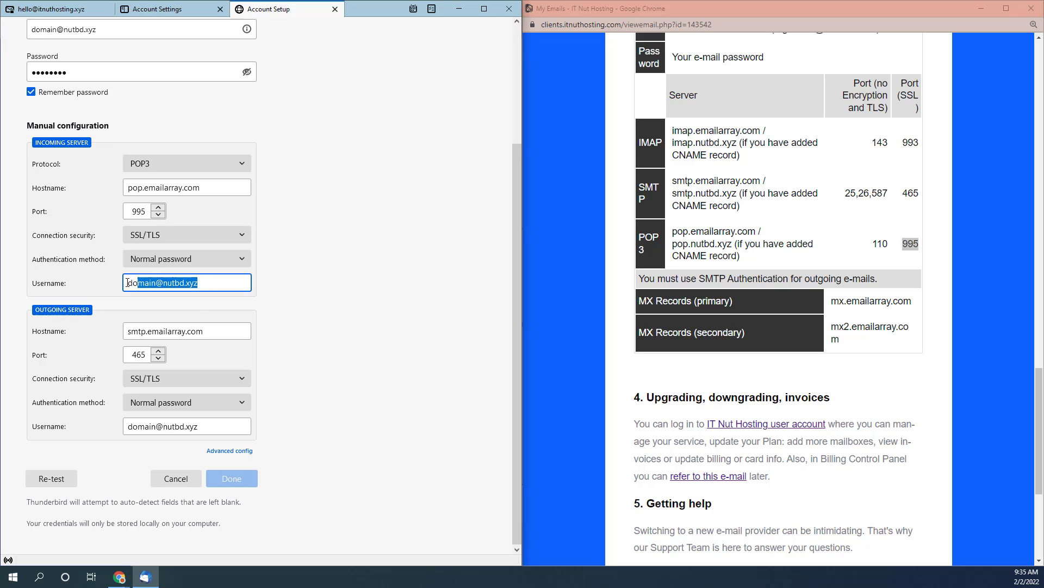
pyautogui.click(204, 284)
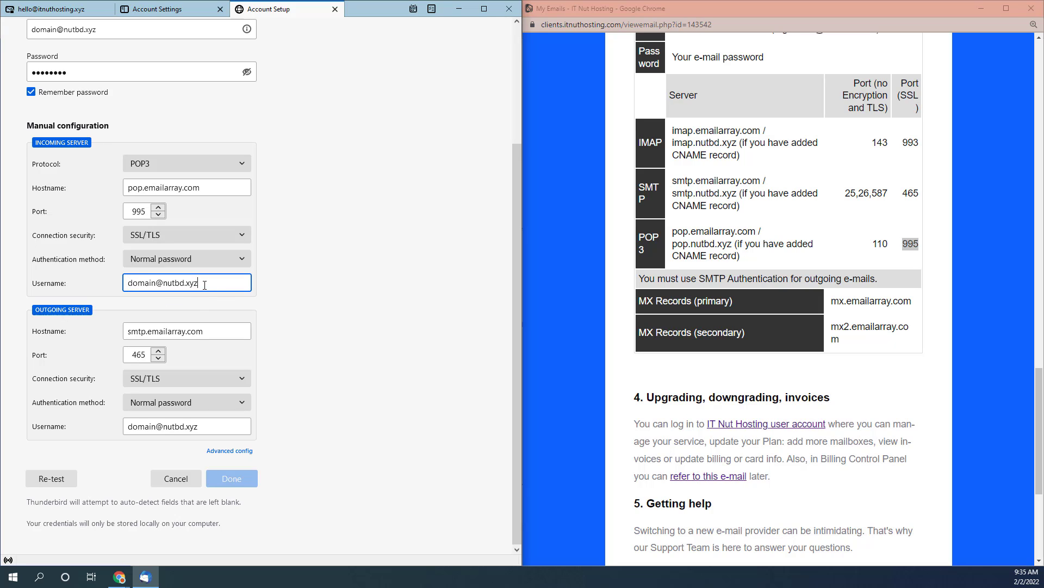
pyautogui.moveTo(211, 283); pyautogui.dragTo(127, 282)
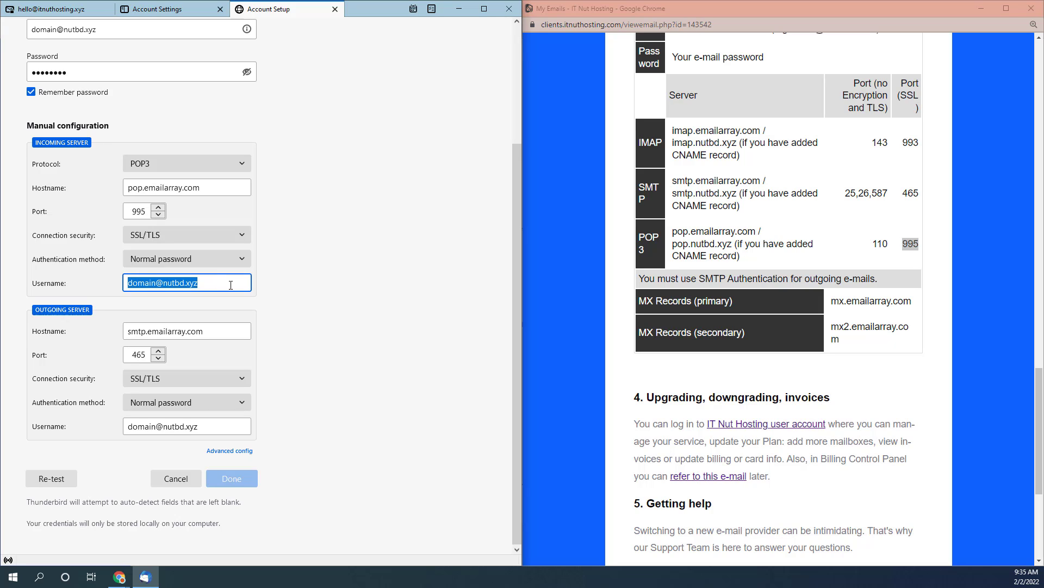
pyautogui.click(202, 284)
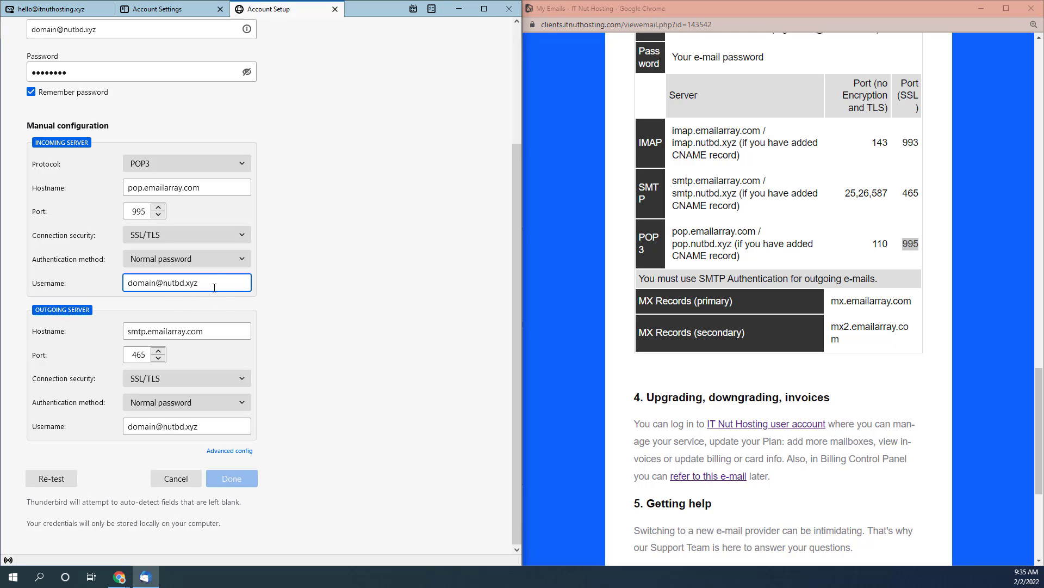
pyautogui.click(214, 334)
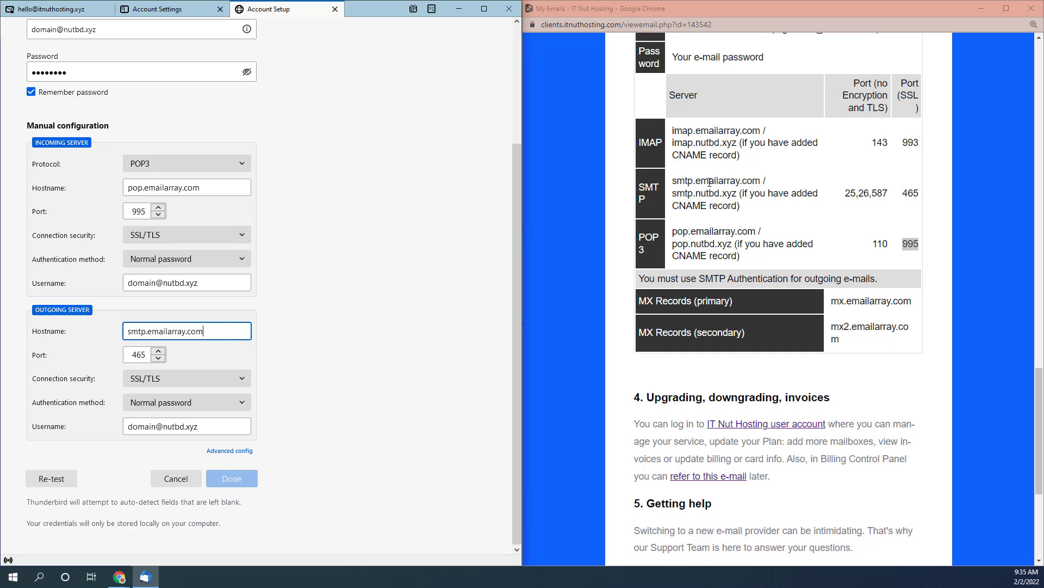
pyautogui.moveTo(673, 180); pyautogui.dragTo(760, 181)
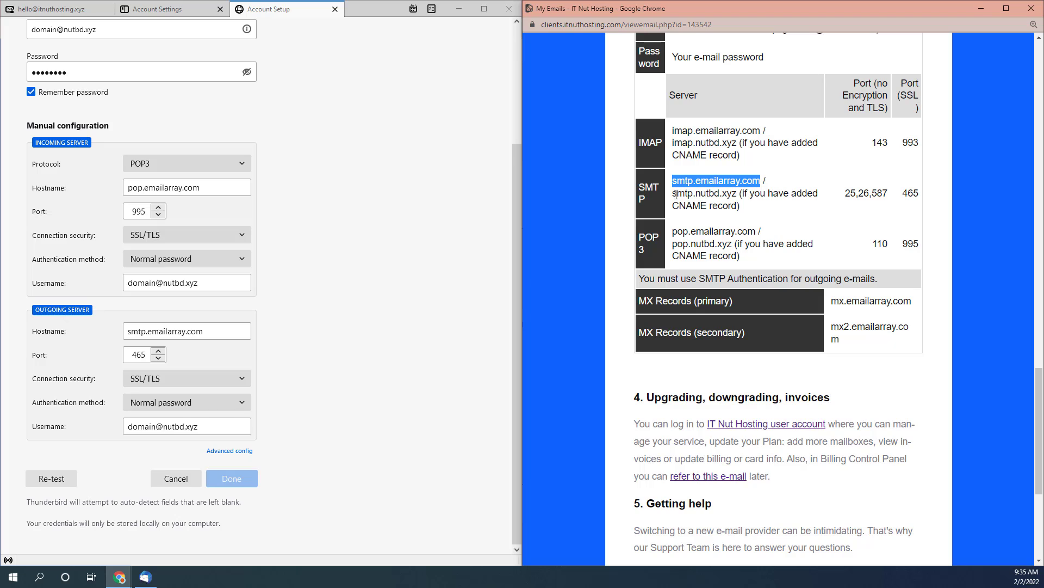
pyautogui.moveTo(673, 194); pyautogui.dragTo(737, 197)
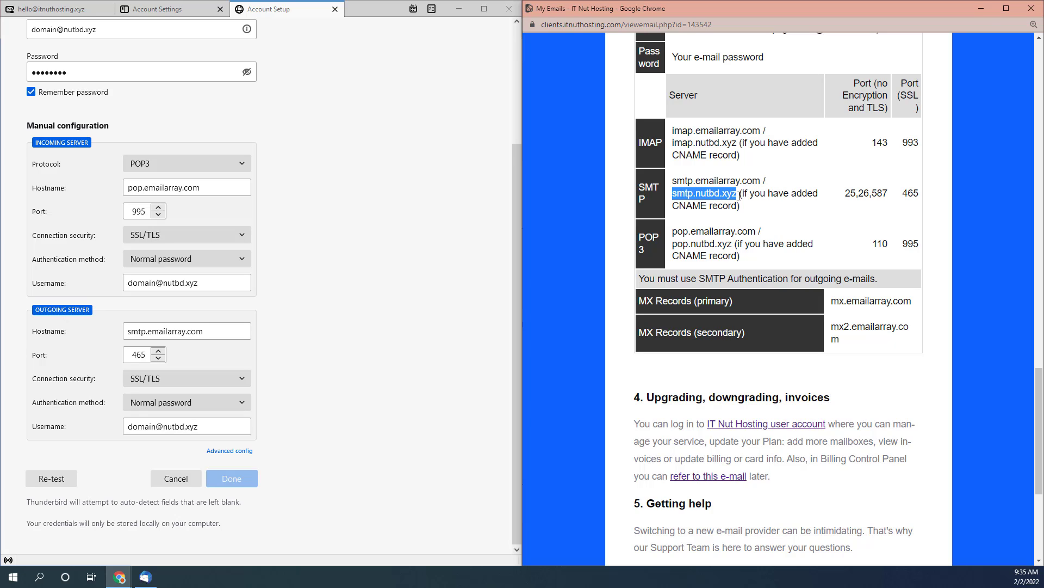
pyautogui.doubleClick(911, 194)
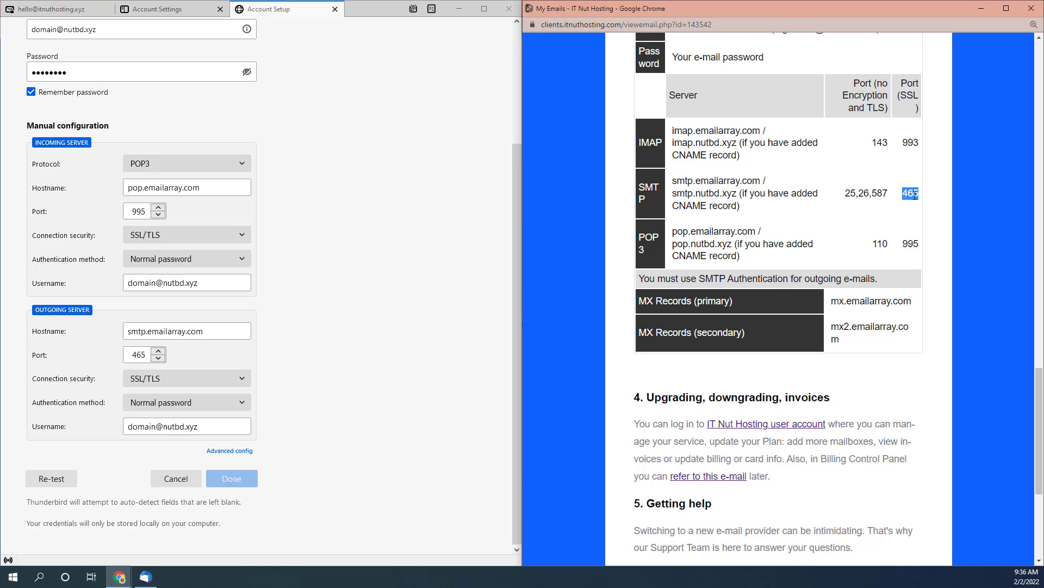
pyautogui.doubleClick(140, 355)
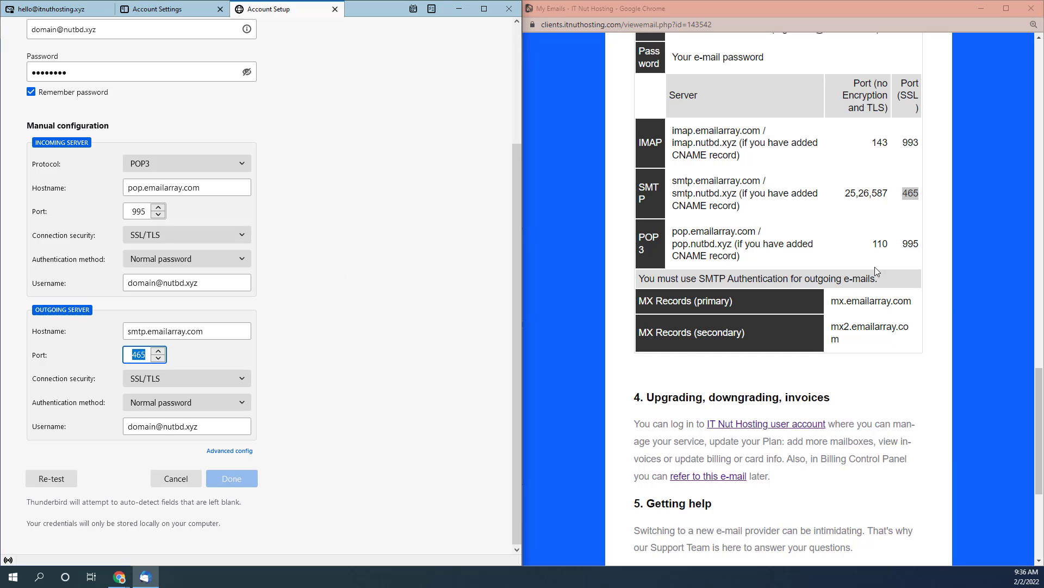
pyautogui.doubleClick(847, 191)
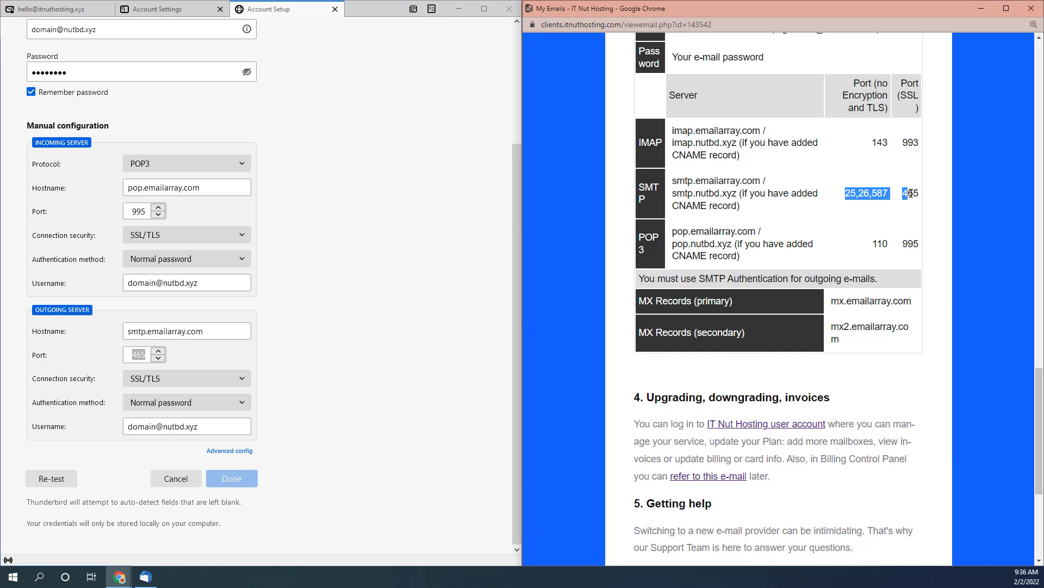
pyautogui.click(880, 205)
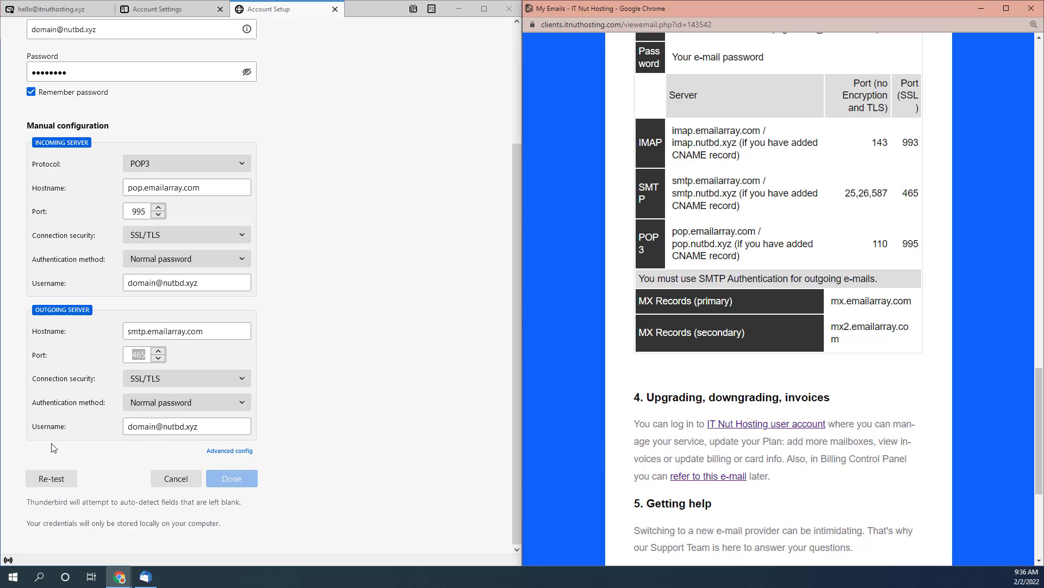
pyautogui.click(121, 430)
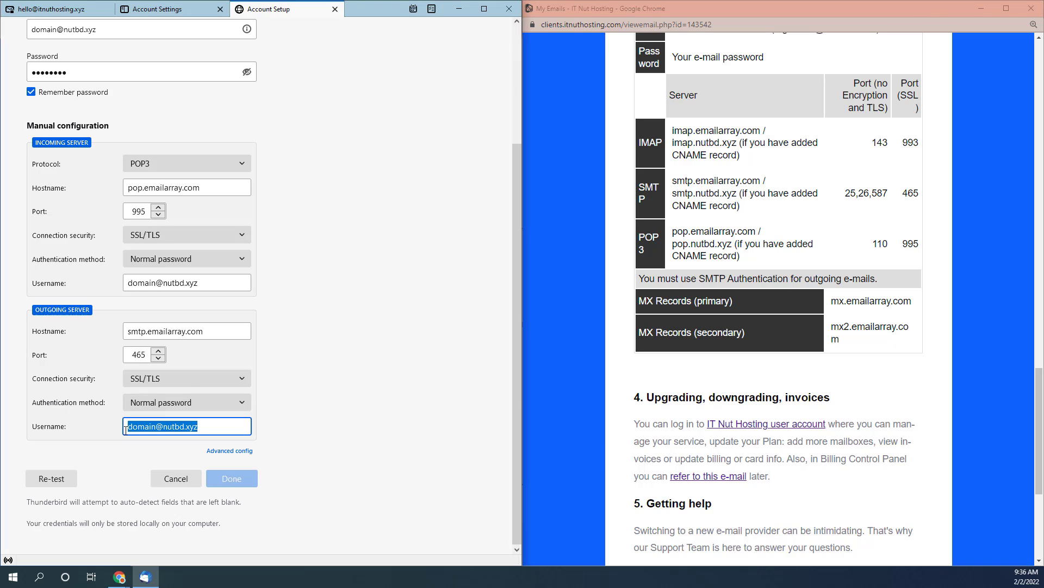
# - Confirm the manual POP3 settings and finish creating the nutbd.xyz account
pyautogui.click(206, 426)
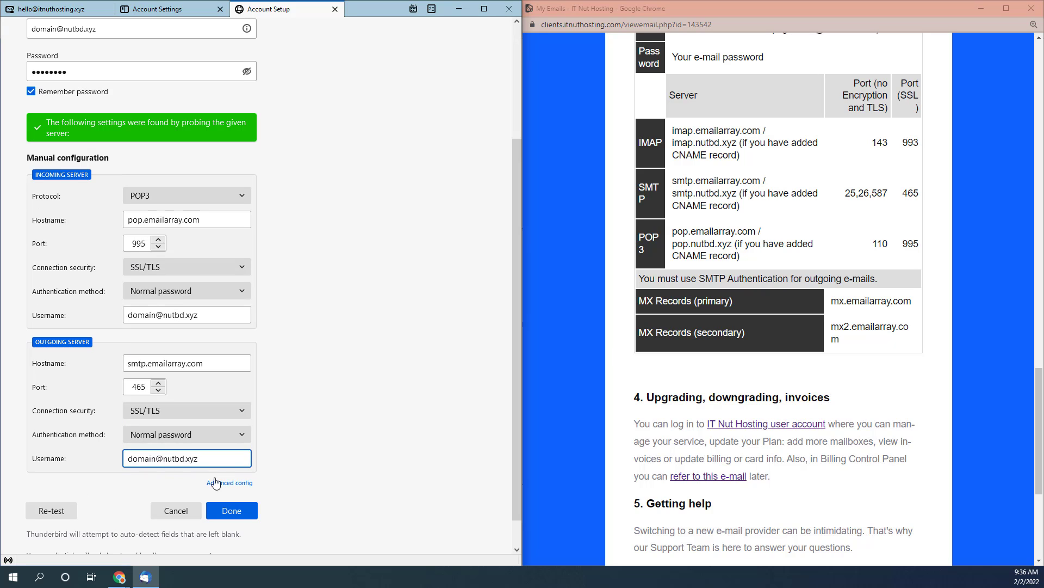
pyautogui.click(245, 515)
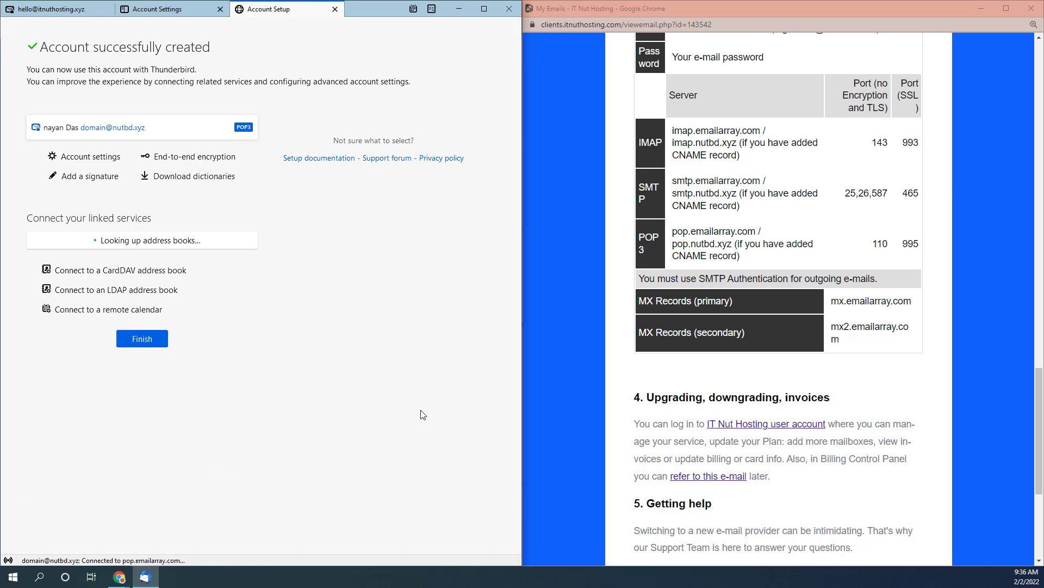
pyautogui.click(139, 342)
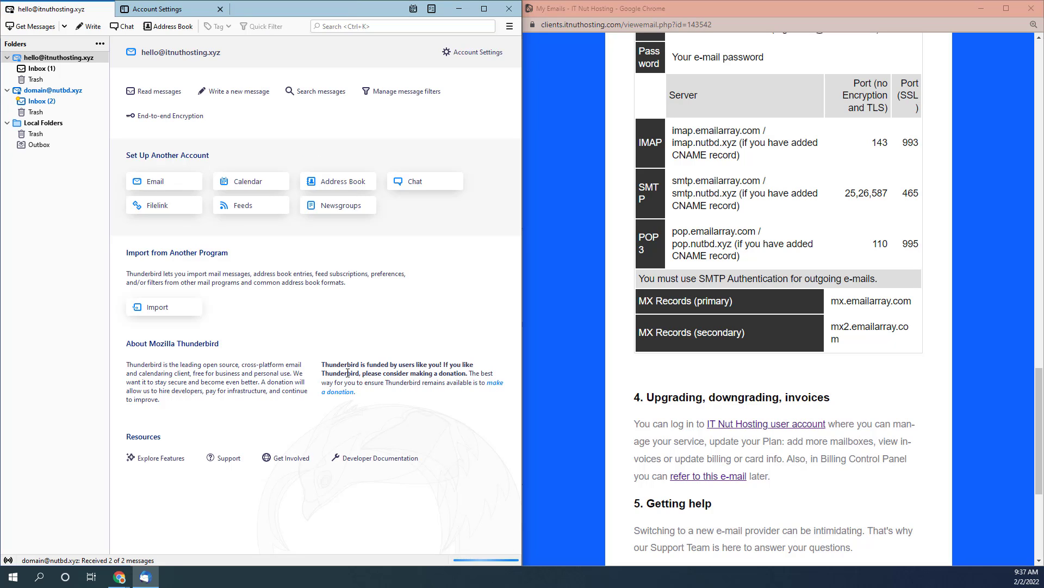